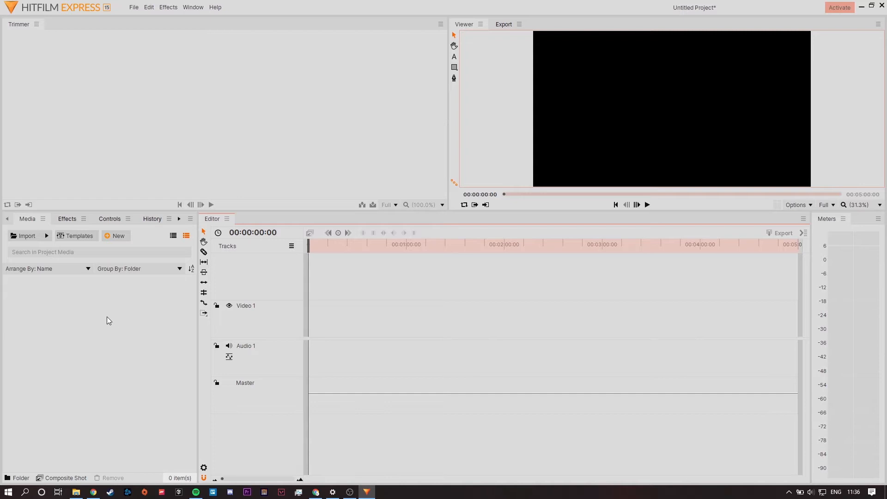
Import all the video clips and the audio file from the "I knew which direction footage" folder.
left_click(107, 318)
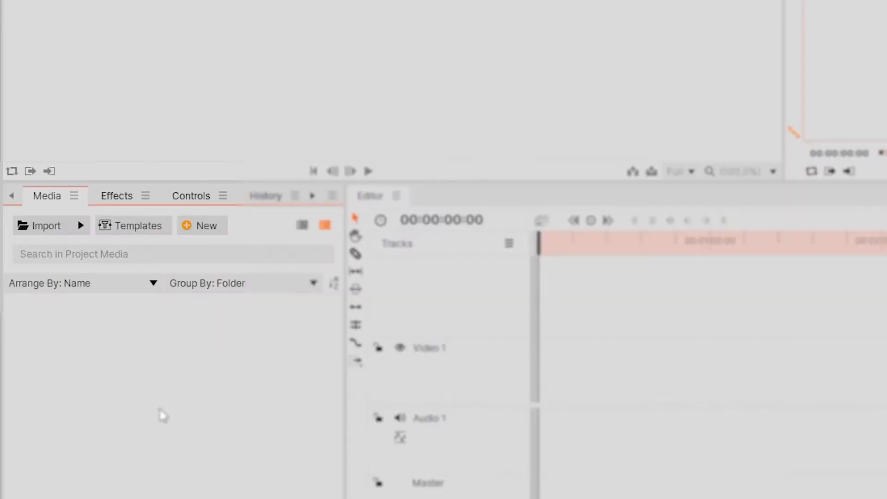
left_click(36, 233)
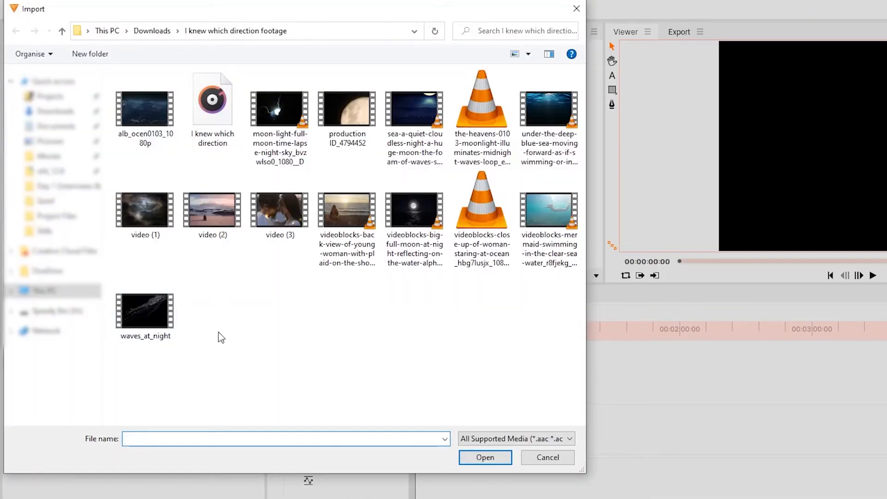
left_click(548, 374)
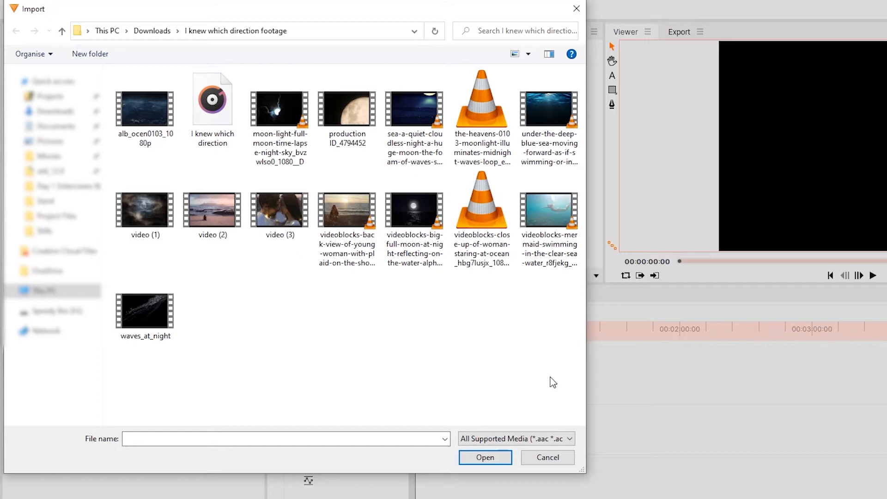
left_click_drag(546, 377, 148, 106)
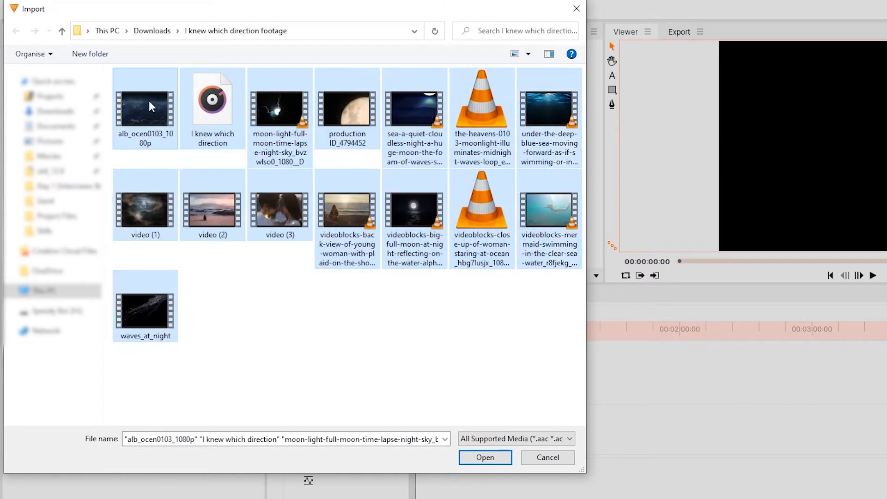
left_click(479, 459)
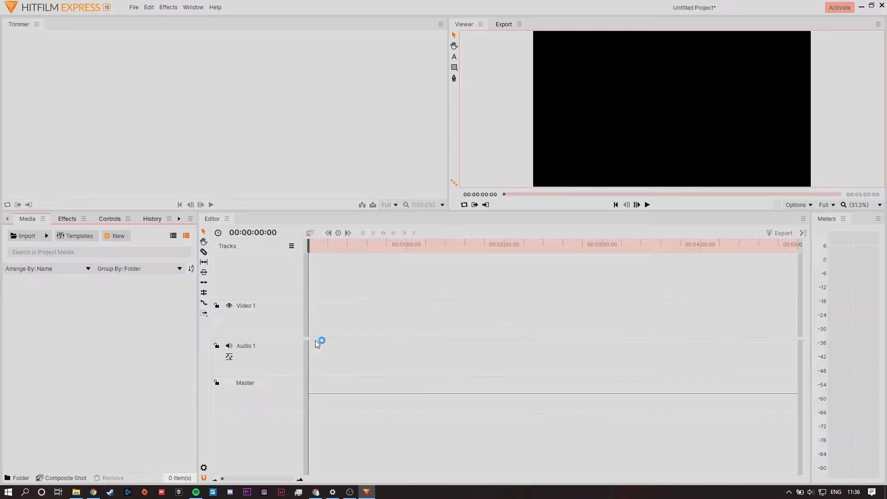
Preview the first few imported media files and place "I knew which direction.m4a" at the start of the Audio 1 track.
left_click(140, 309)
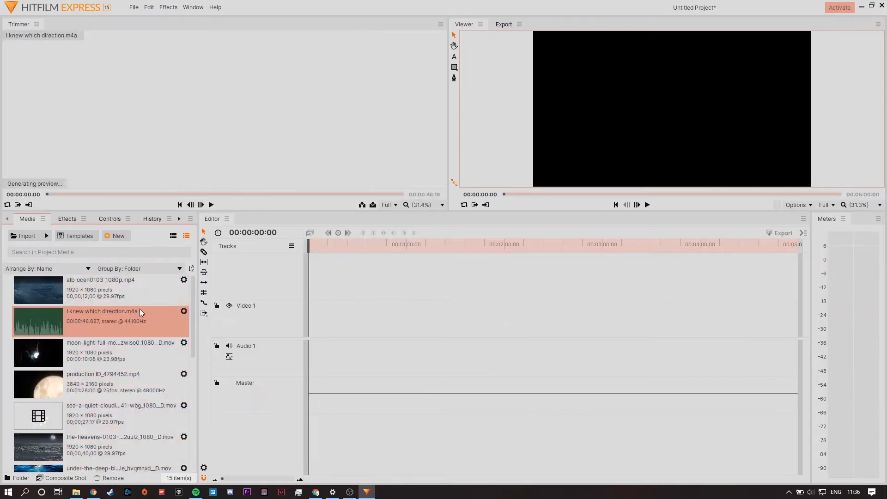
left_click(135, 298)
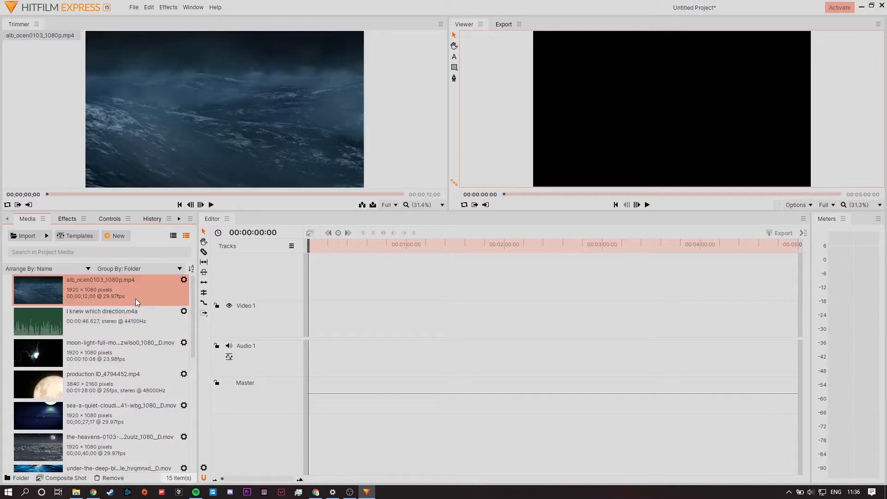
left_click(139, 355)
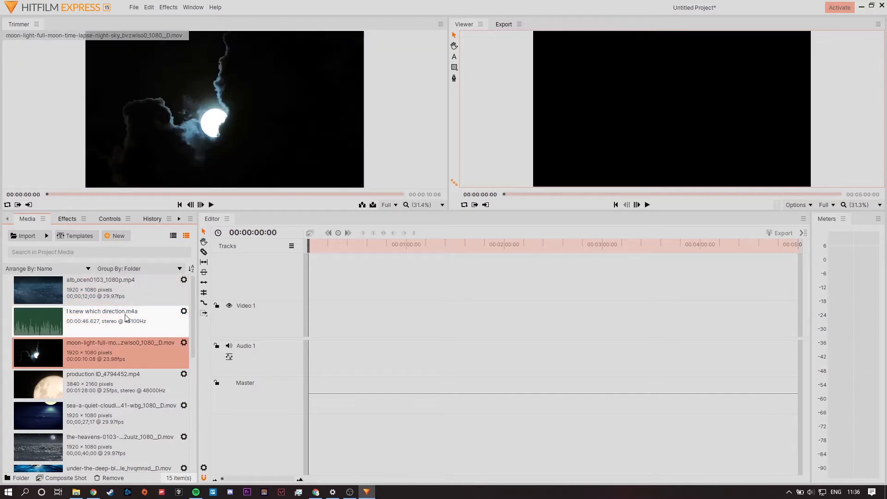
left_click(111, 323)
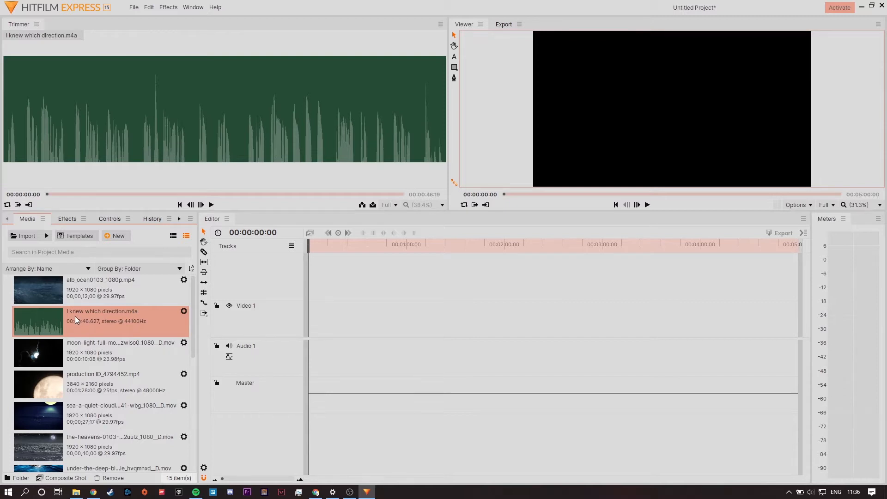
left_click_drag(77, 318, 307, 352)
left_click(438, 363)
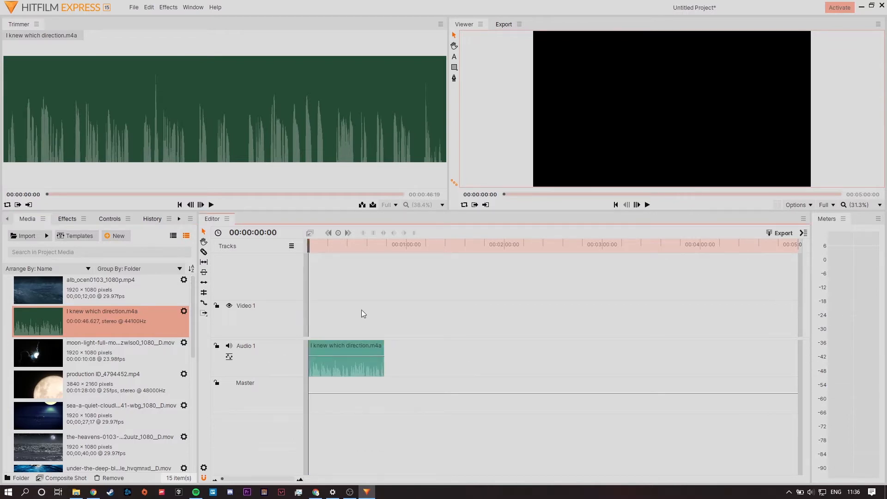
Play the opening of the audio clip and slice it at 00:00:02:02.
left_click_drag(326, 247, 294, 250)
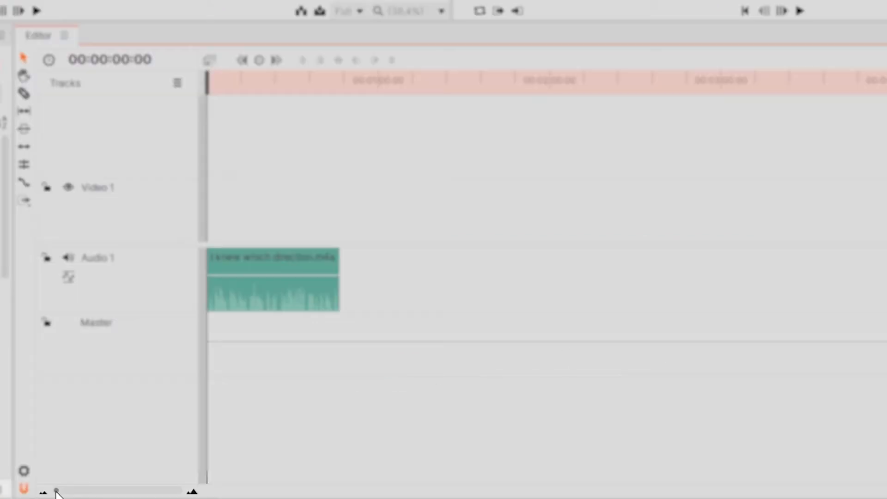
left_click_drag(56, 492, 122, 492)
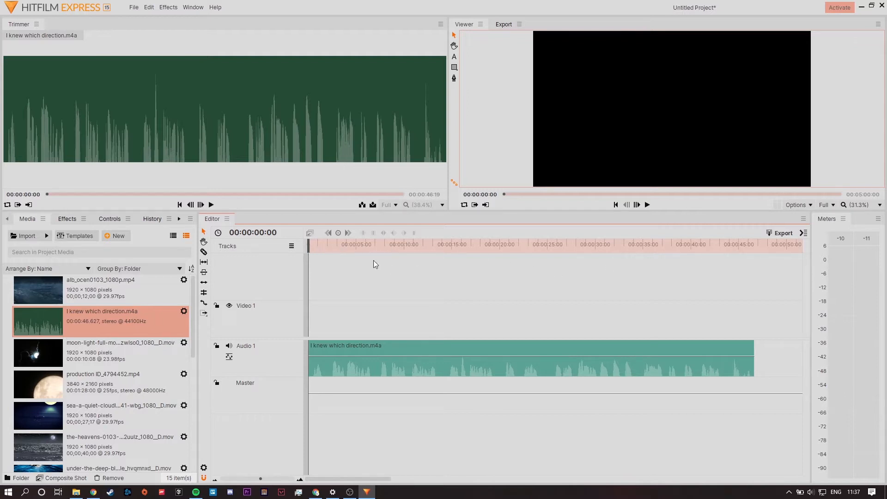
left_click_drag(320, 243, 298, 241)
left_click(645, 206)
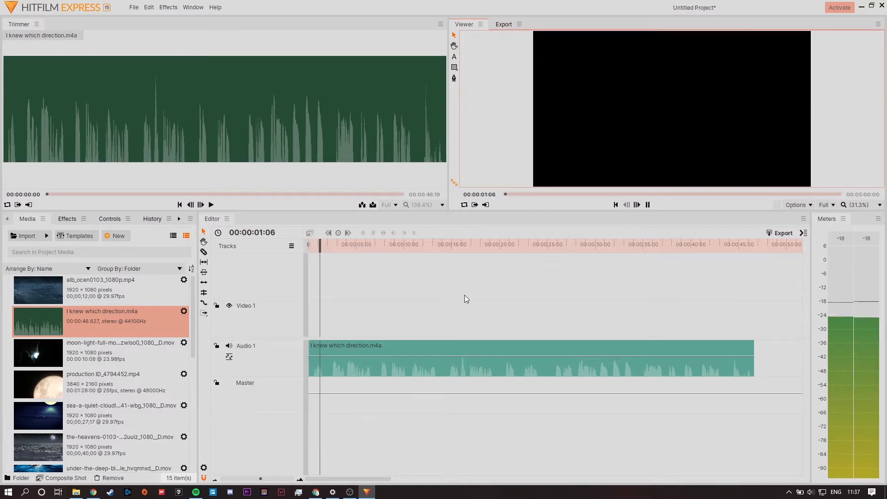
left_click(646, 205)
left_click_drag(342, 244, 326, 258)
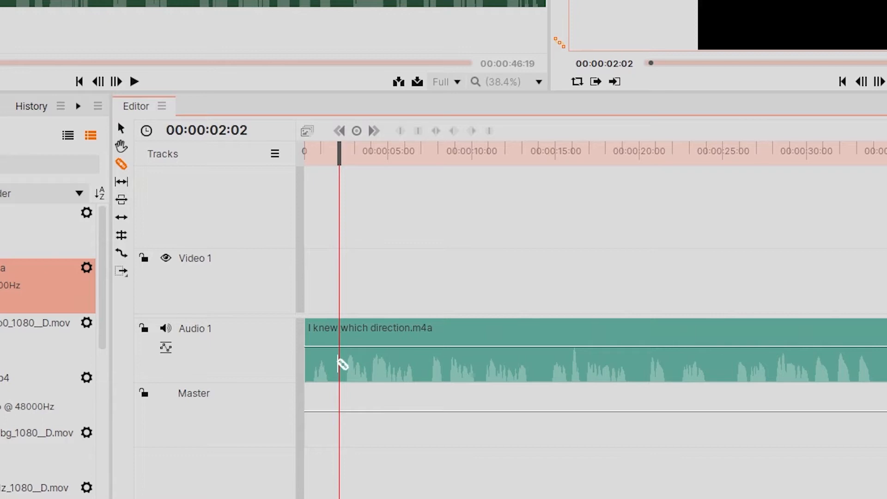
left_click(343, 360)
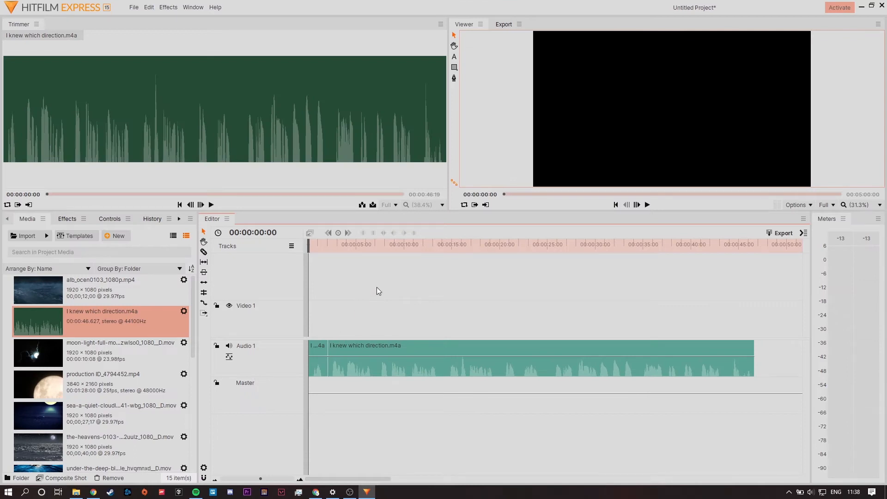
Delete the short opening audio segment and move the remaining clip to the start of the timeline.
left_click(323, 370)
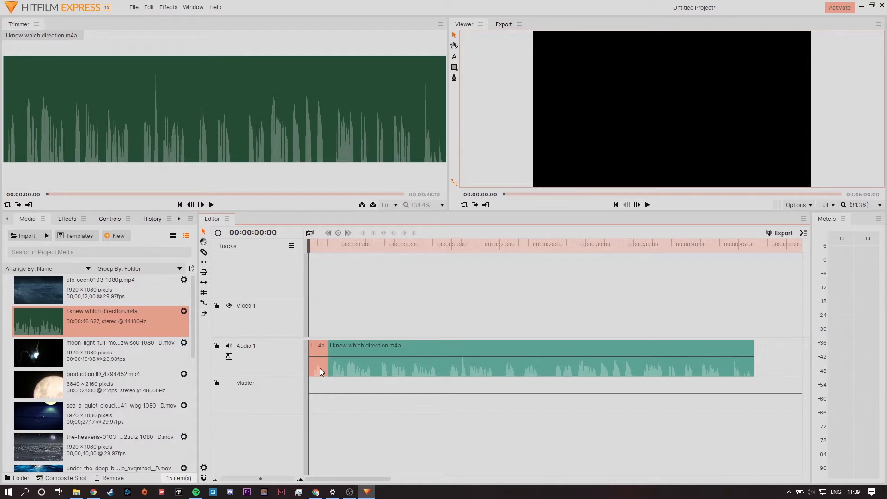
key("Delete")
left_click_drag(439, 348, 383, 346)
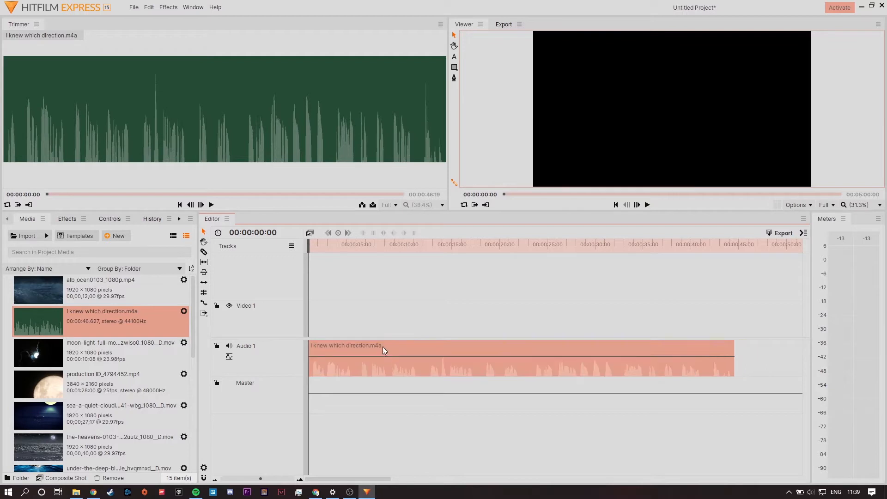
left_click(402, 312)
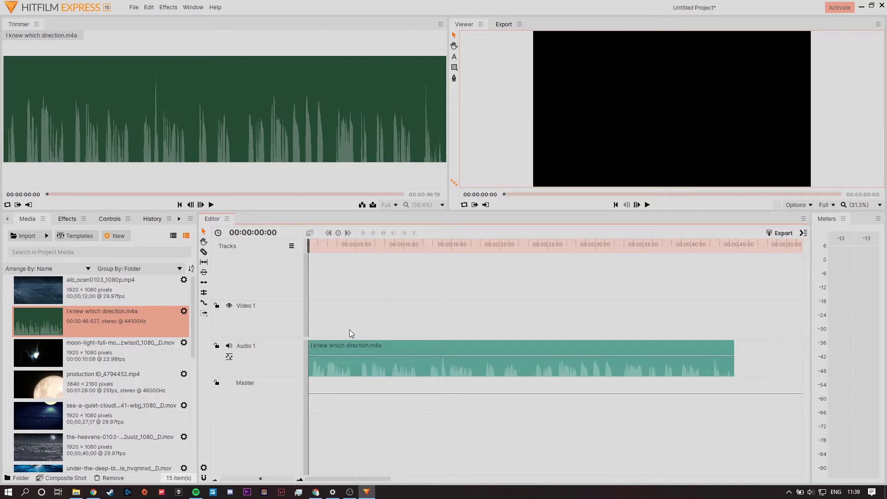
Play the audio clip through to find where the speech should stop, and trim its end to 00:00:41:11.
left_click_drag(338, 251, 287, 243)
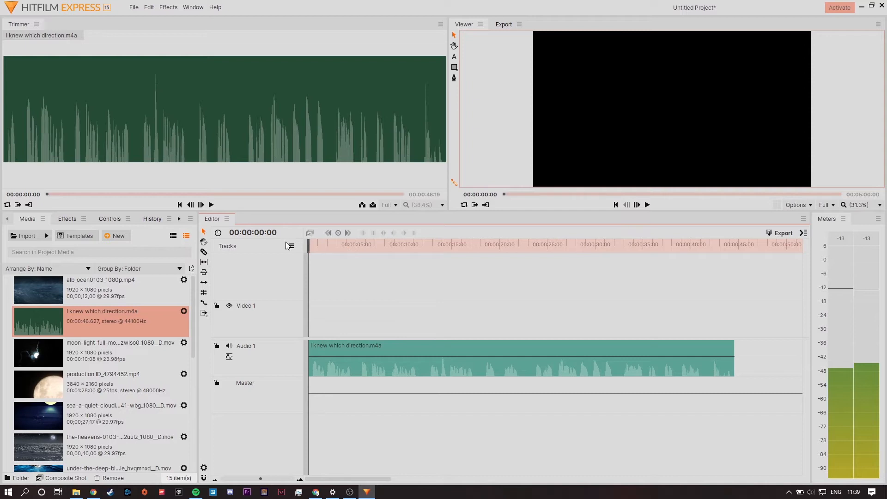
left_click(648, 205)
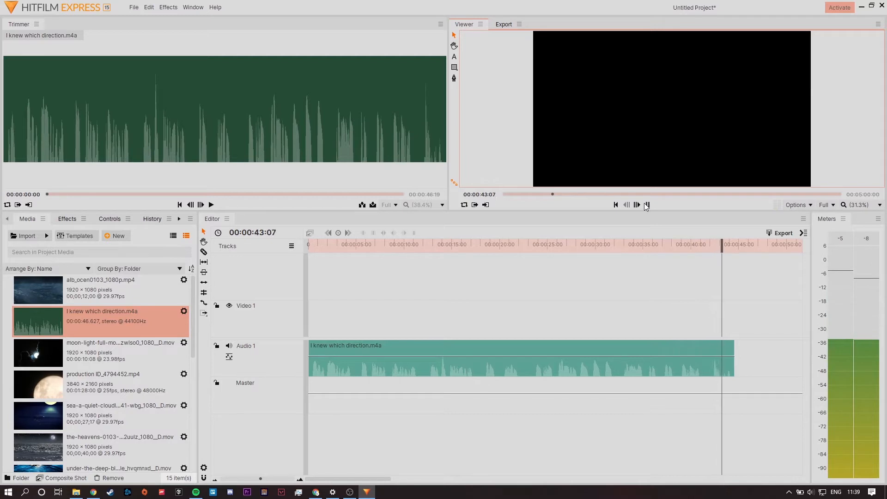
left_click(647, 205)
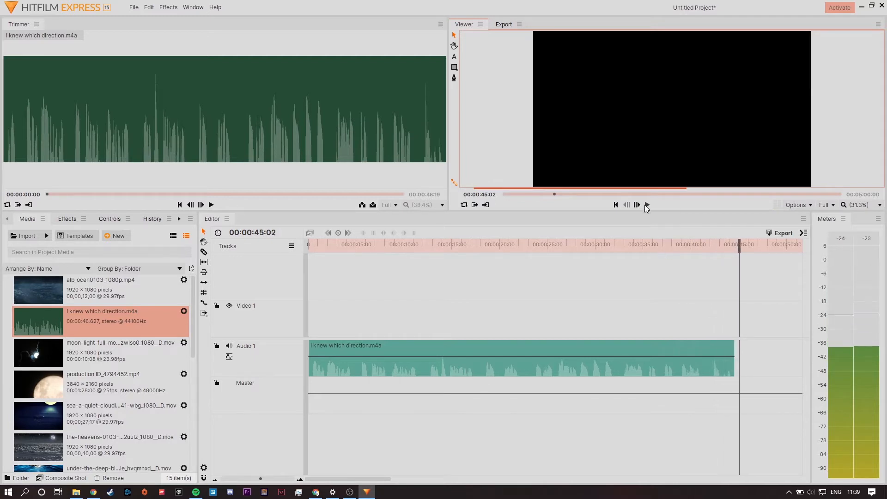
left_click(739, 246)
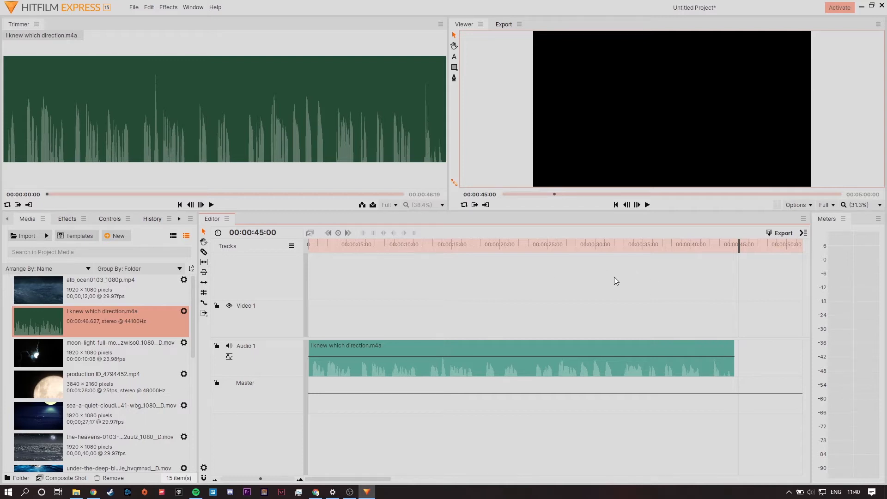
left_click_drag(727, 246, 698, 252)
key("space")
mouse_move(736, 360)
left_mouse_down()
mouse_move(710, 363)
mouse_move(728, 367)
left_mouse_up()
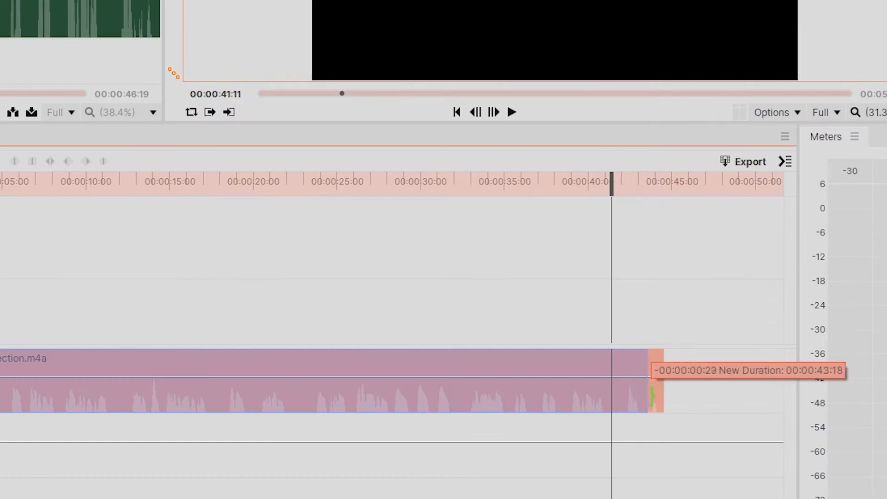
left_click_drag(652, 397, 666, 391)
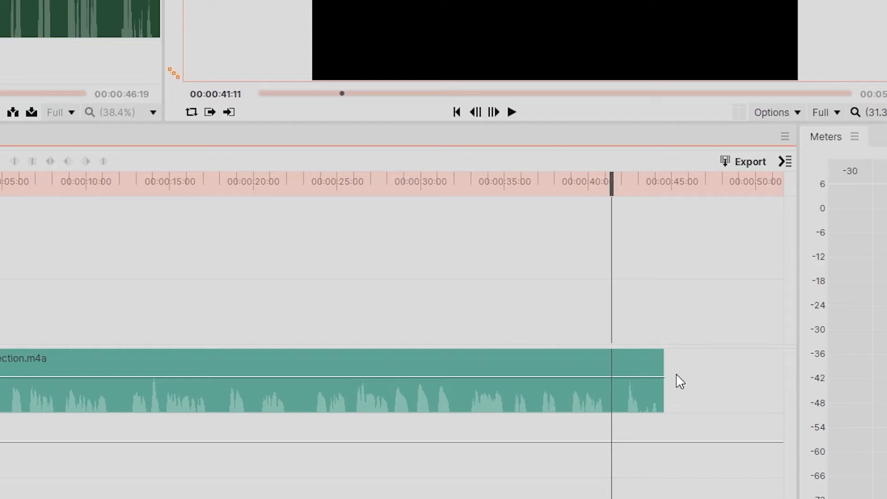
left_click_drag(671, 372, 664, 400)
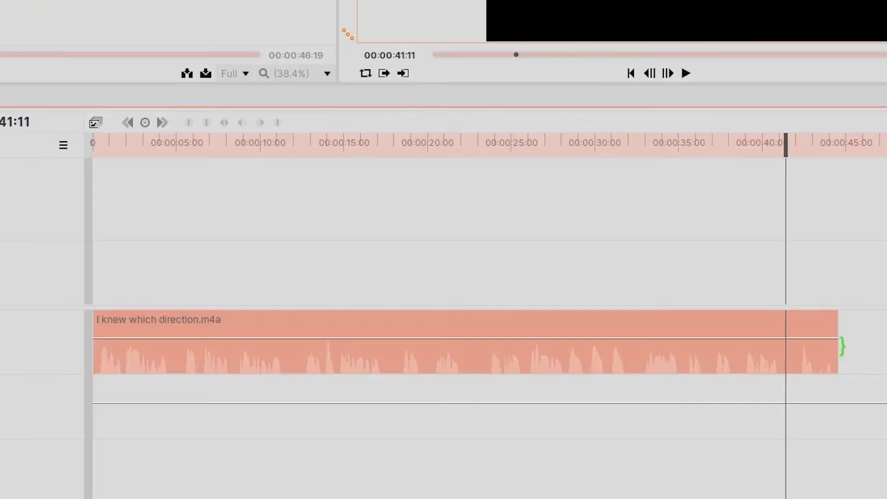
left_click_drag(843, 347, 791, 350)
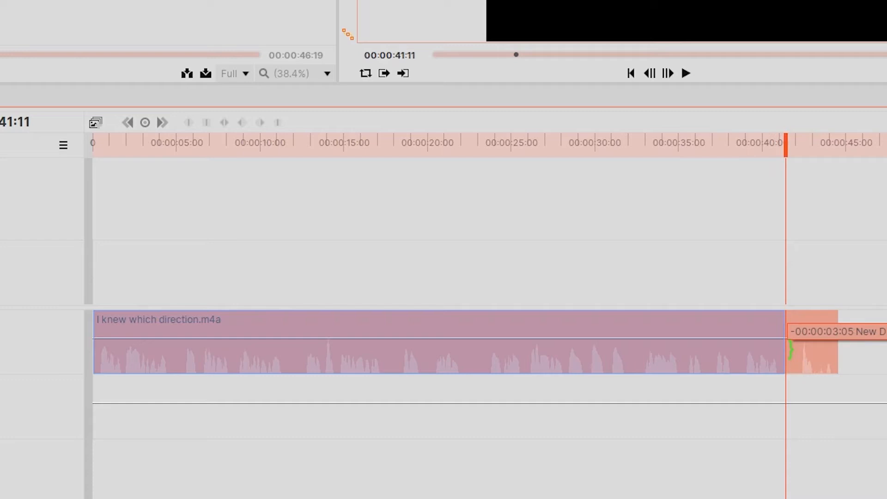
left_click_drag(791, 349, 791, 350)
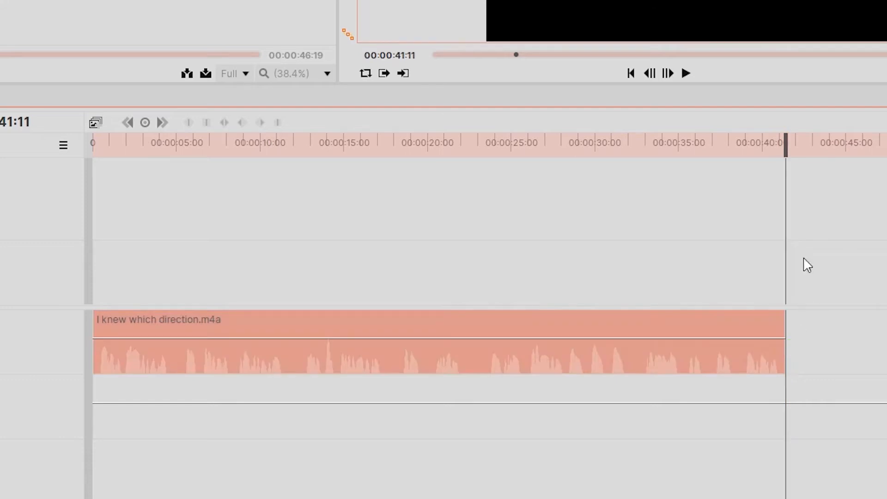
Locate the unwanted sound in the middle of the audio clip and isolate it with slices at 00:00:14:14 and 00:00:13:25.
left_click_drag(786, 142, 342, 269)
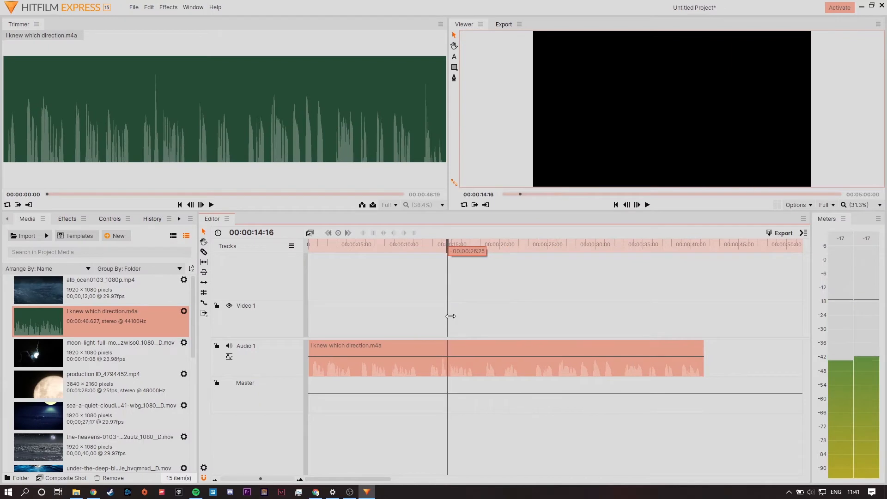
left_click_drag(451, 316, 442, 316)
key("space")
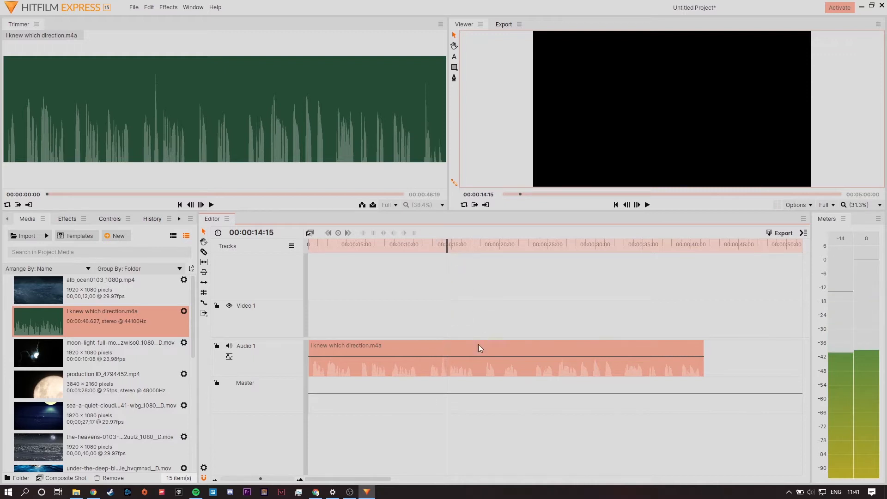
left_click_drag(447, 245, 447, 245)
left_click(204, 252)
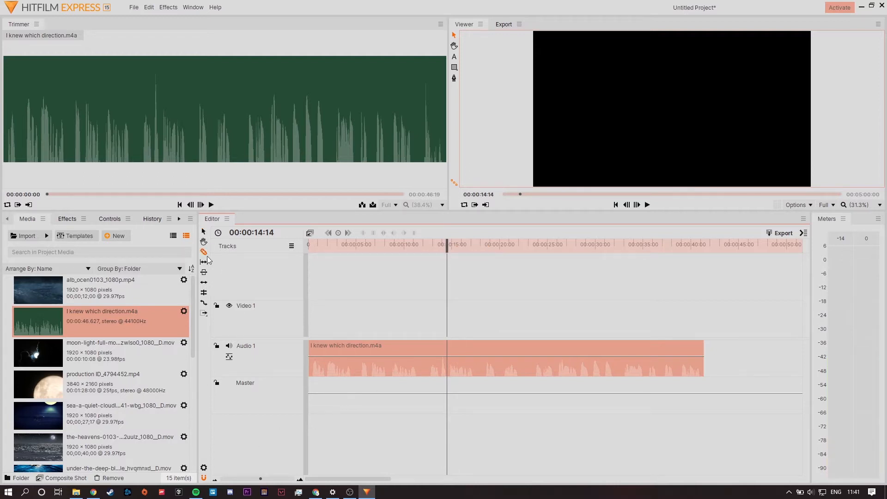
left_click(448, 368)
left_click_drag(446, 247, 441, 248)
left_click(441, 368)
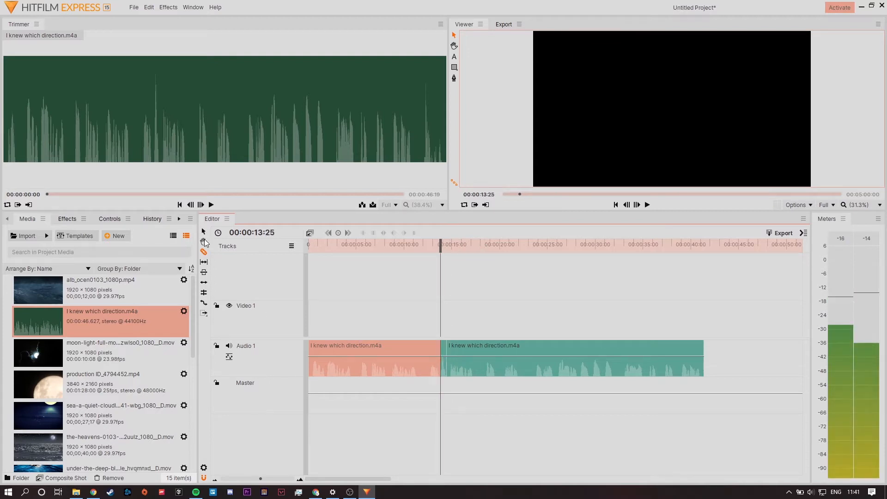
Delete the short isolated audio segment and move the following clip back to close the gap.
left_click_drag(455, 251, 490, 248)
left_click(442, 368)
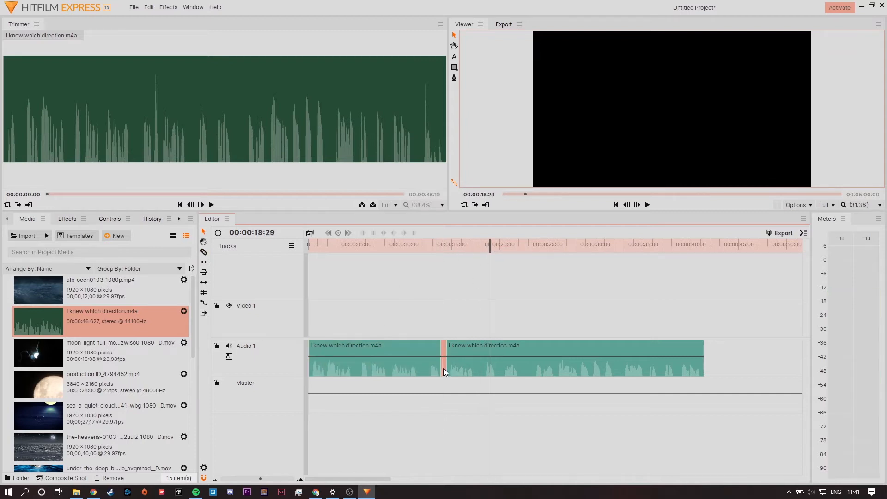
left_click_drag(546, 344, 540, 346)
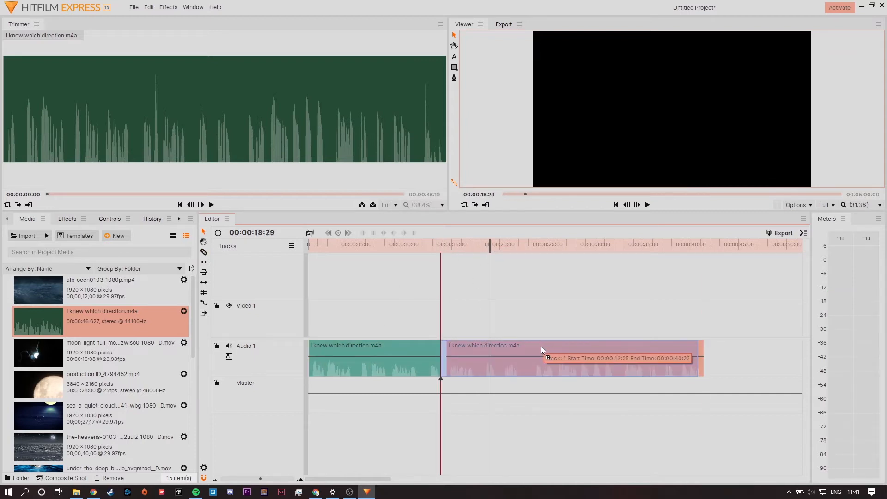
left_click(512, 270)
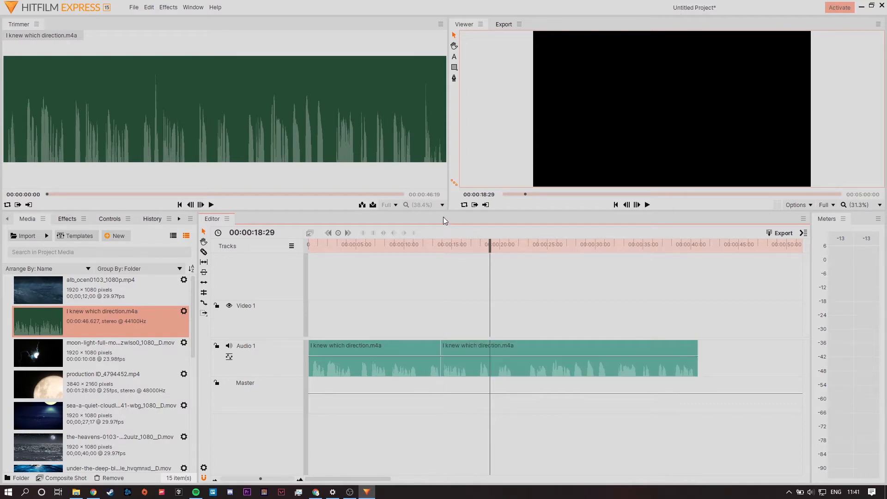
Review the edited audio around the new cut, and preview the sea-a-quiet-cloudless-night clip from the project media.
left_click_drag(490, 245, 450, 261)
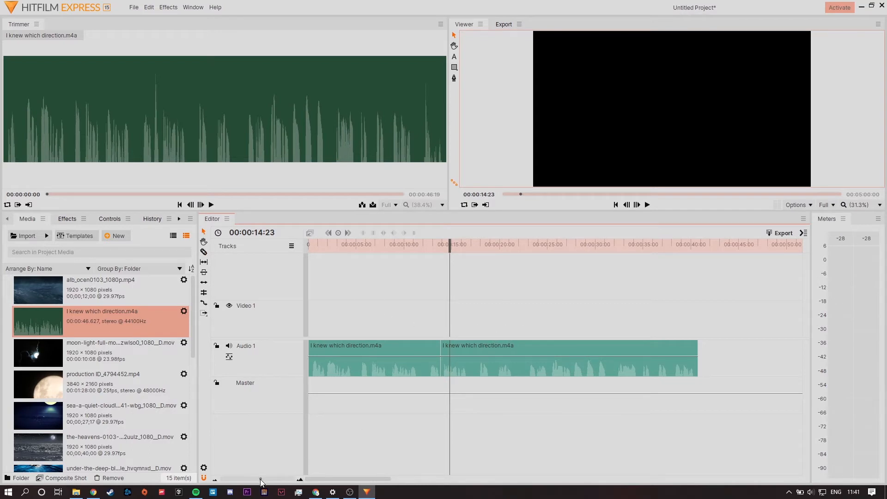
left_click_drag(261, 479, 262, 479)
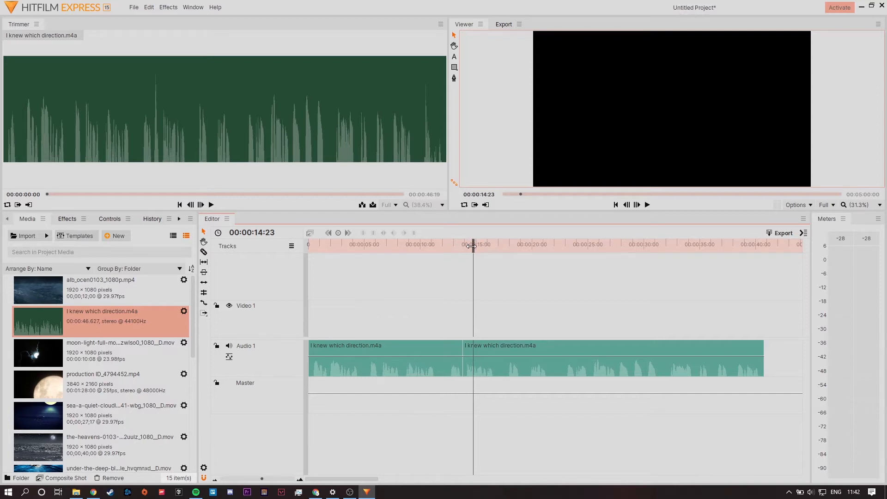
left_click_drag(471, 246, 309, 245)
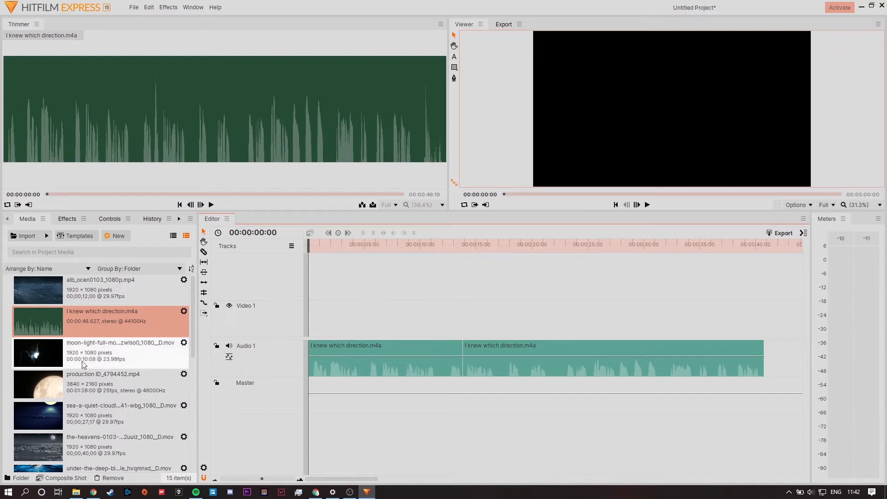
left_click(109, 420)
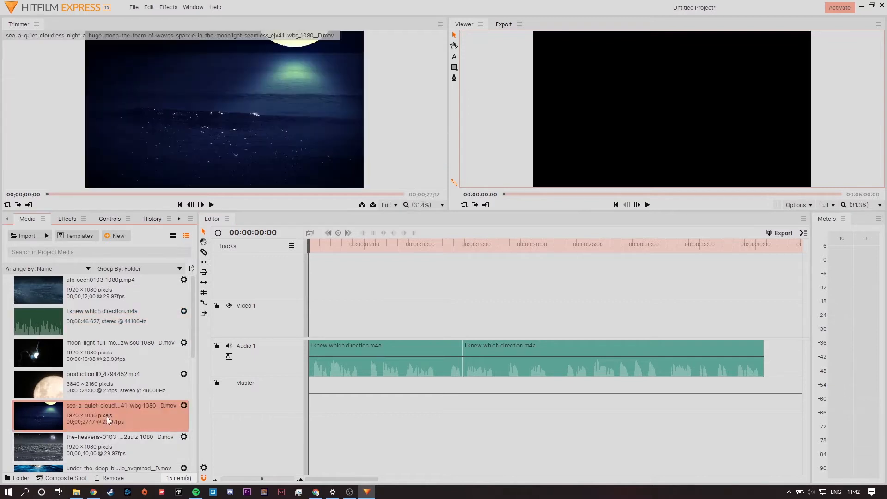
Load the moon-light-full-moon-time-lapse clip into the Trimmer and scrub through its opening seconds.
left_click(95, 386)
left_click(92, 360)
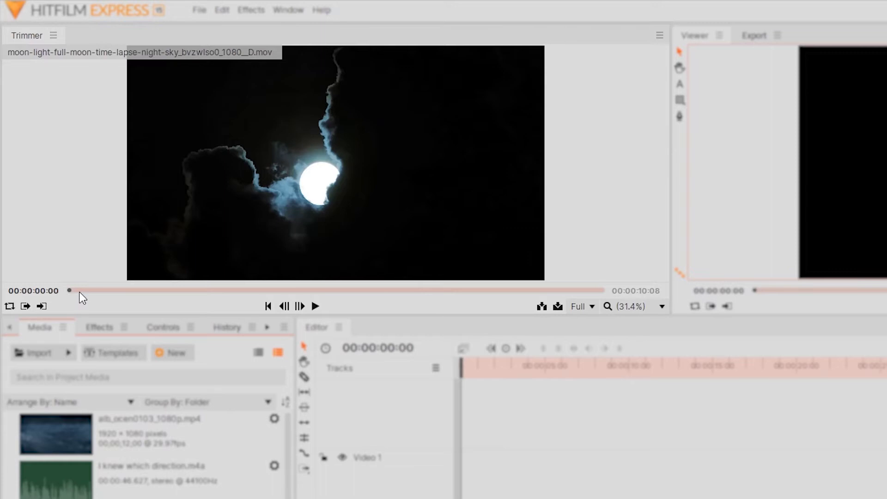
left_click_drag(53, 195, 66, 195)
left_click_drag(98, 292, 130, 292)
left_click(92, 498)
left_click(134, 498)
left_click(134, 498)
left_click(138, 498)
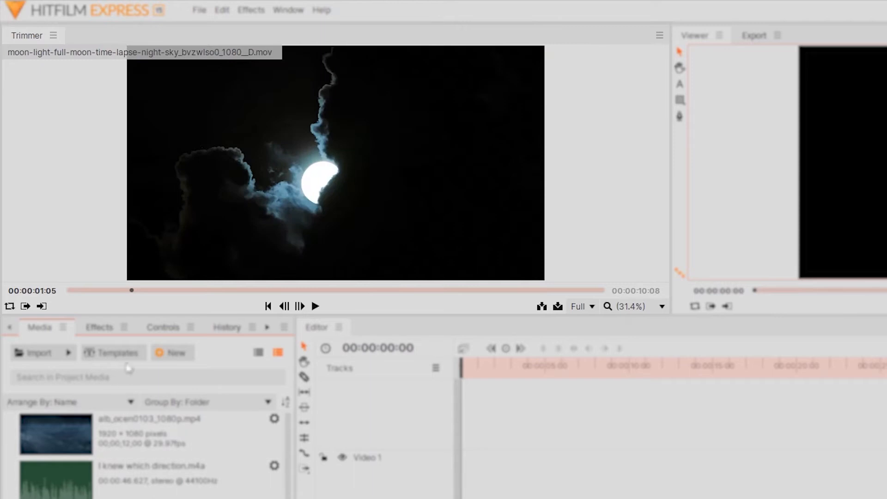
left_click_drag(133, 291, 195, 272)
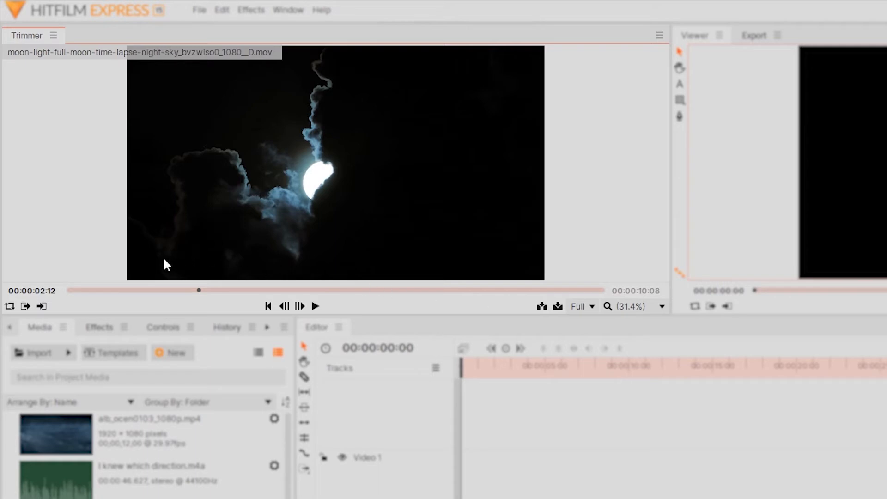
Mark the moon clip's in point at 00:00:01:01 and its out point at 00:00:04:06.
left_click(123, 290)
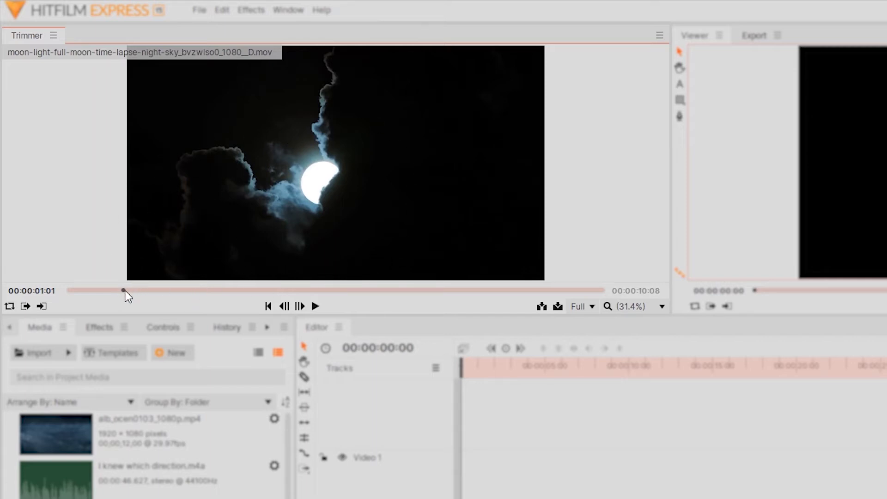
left_click(26, 306)
left_click_drag(135, 292, 289, 292)
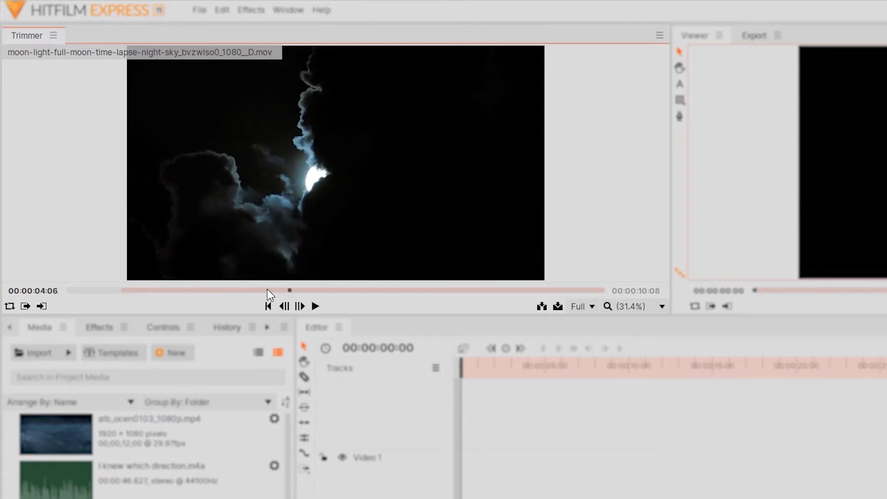
left_click(42, 306)
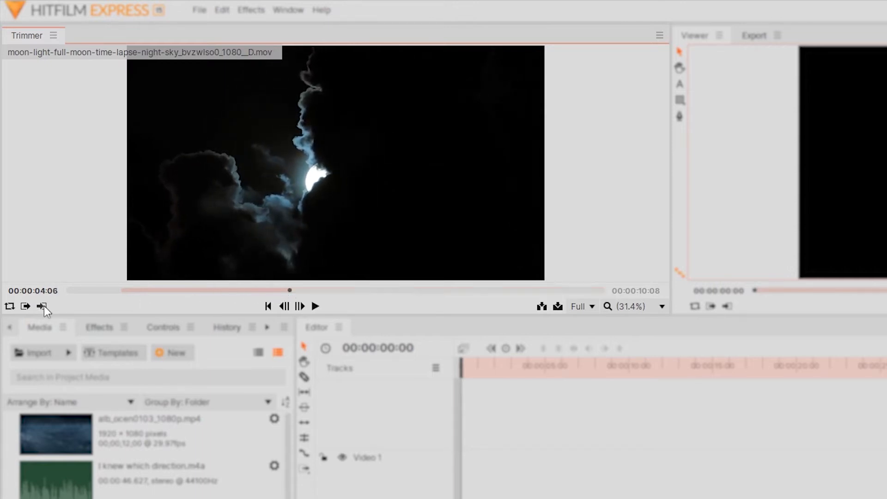
Place the marked moon excerpt at the very start of the Video 1 track.
left_click_drag(301, 130, 456, 490)
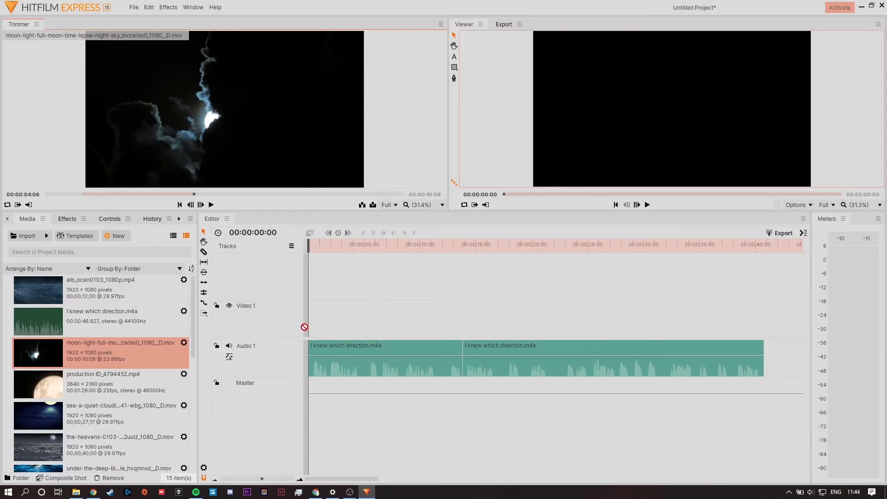
left_click_drag(305, 327, 307, 323)
mouse_move(296, 251)
left_mouse_down()
mouse_move(344, 248)
mouse_move(285, 250)
left_mouse_up()
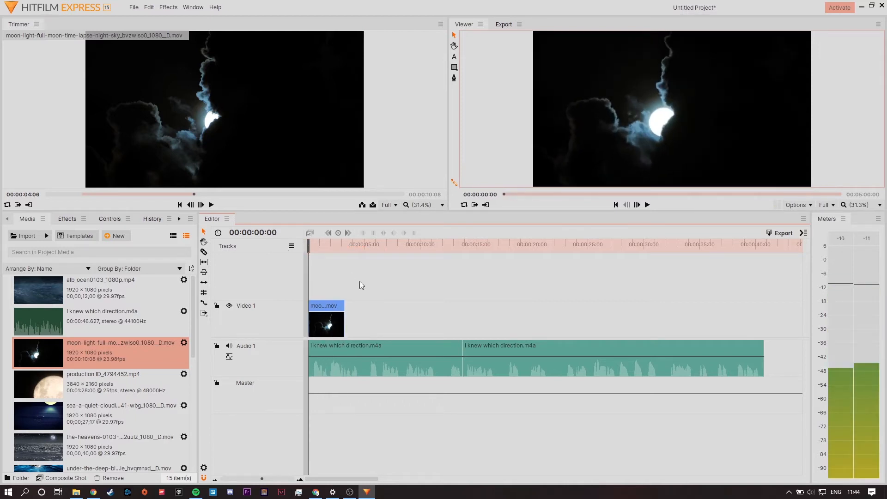
Play the timeline against the narration and extend the moon clip's end to about 00:00:04:11.
mouse_move(311, 245)
left_mouse_down()
mouse_move(351, 248)
mouse_move(306, 249)
left_mouse_up()
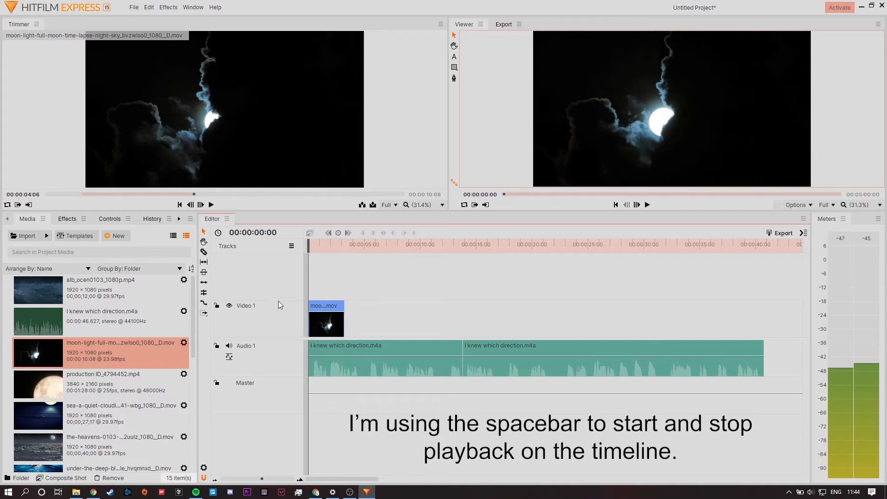
key("space")
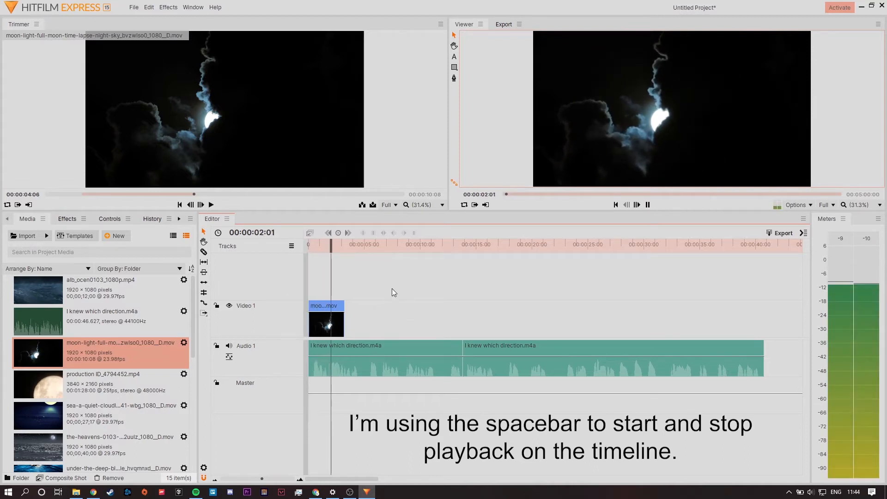
key("space")
left_click_drag(357, 240, 331, 244)
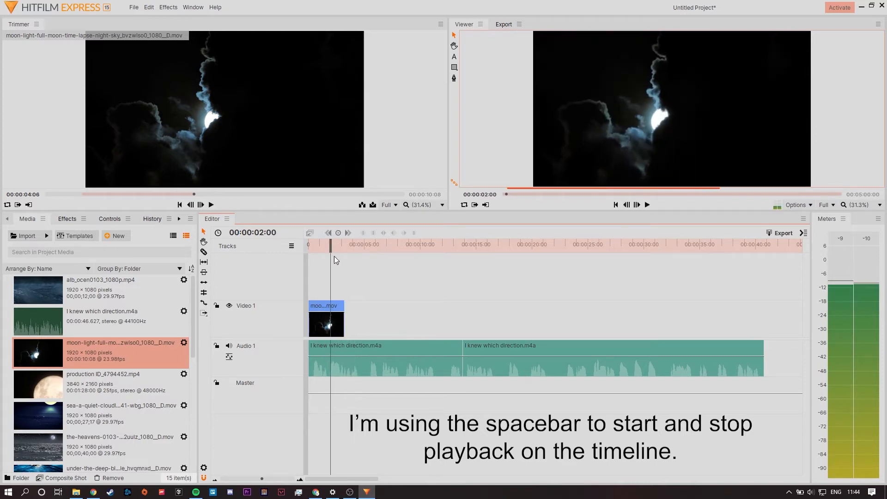
left_click_drag(344, 323, 360, 326)
left_click_drag(349, 246, 253, 259)
key("space")
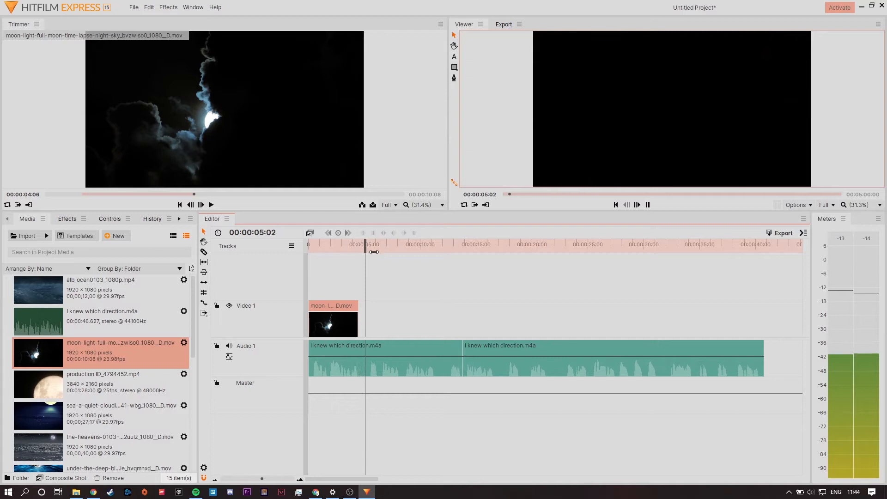
left_click_drag(377, 245, 365, 246)
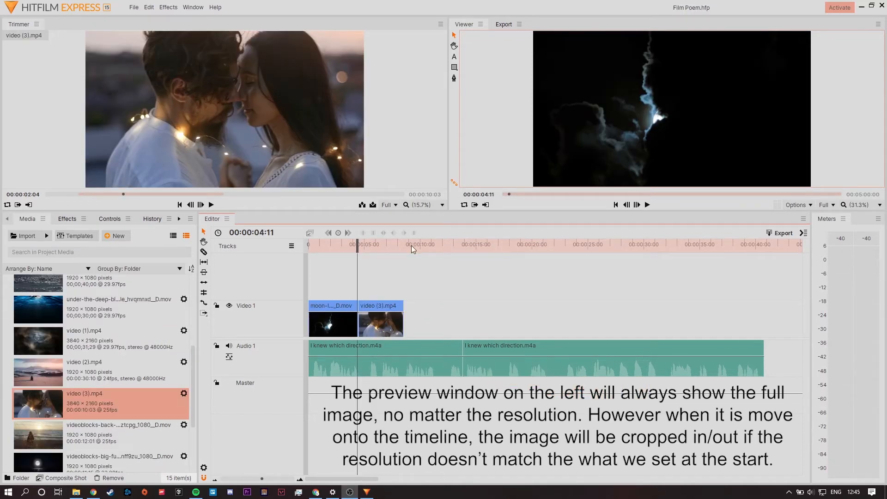
Scrub into the video (3).mp4 clip on the timeline and compare its framing with the full source image.
left_click_drag(357, 245, 364, 249)
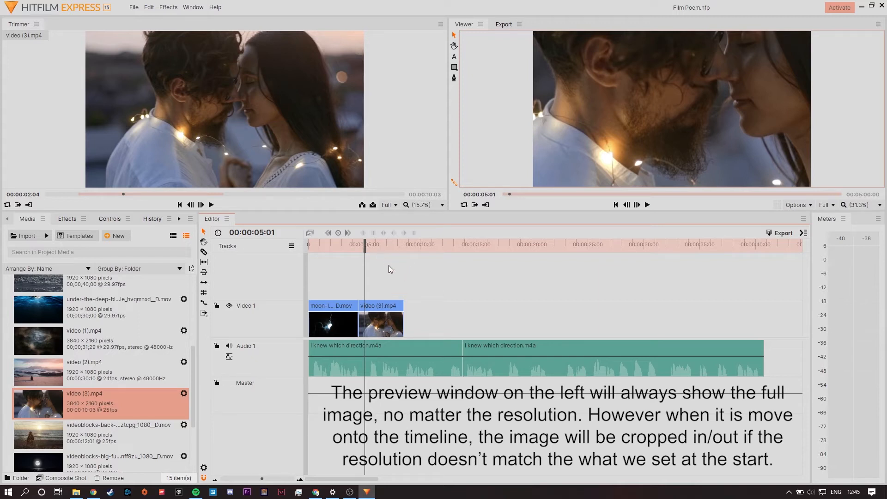
left_click_drag(365, 245, 375, 248)
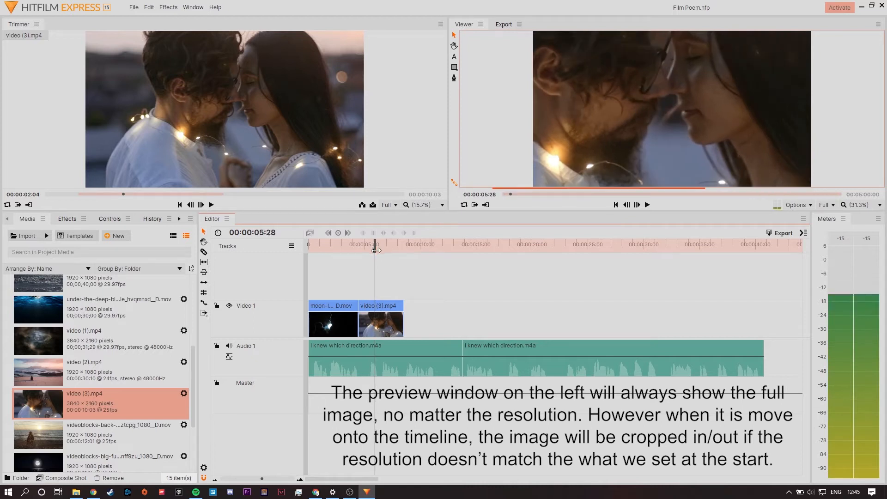
left_click(381, 304)
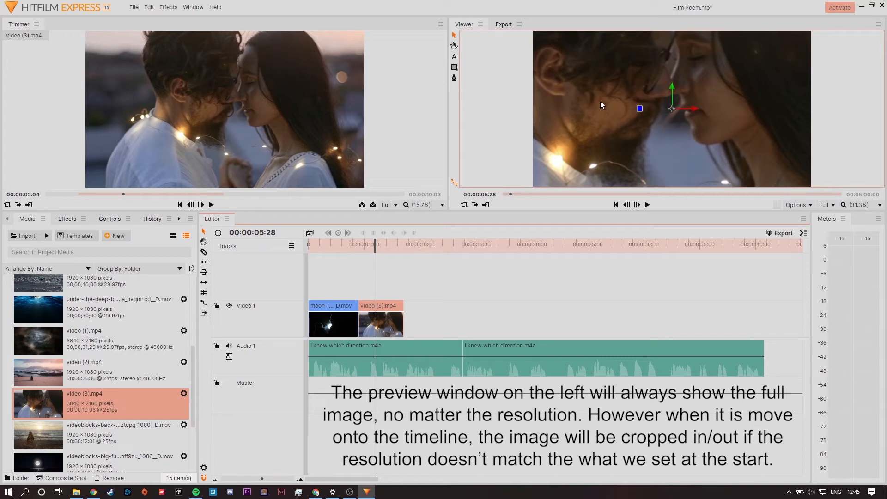
left_click(536, 293)
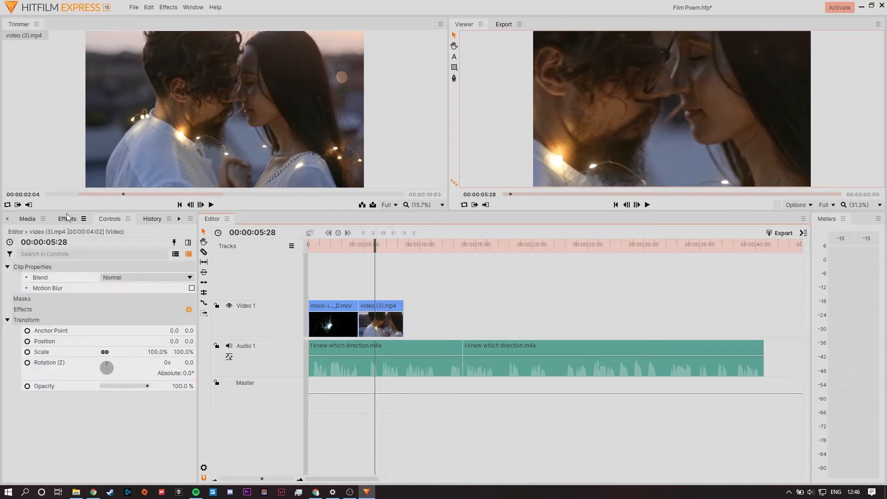
left_click(24, 220)
left_click(410, 287)
Set the scale of the video (3).mp4 clip to 50% so its full image fits the frame.
left_click(380, 309)
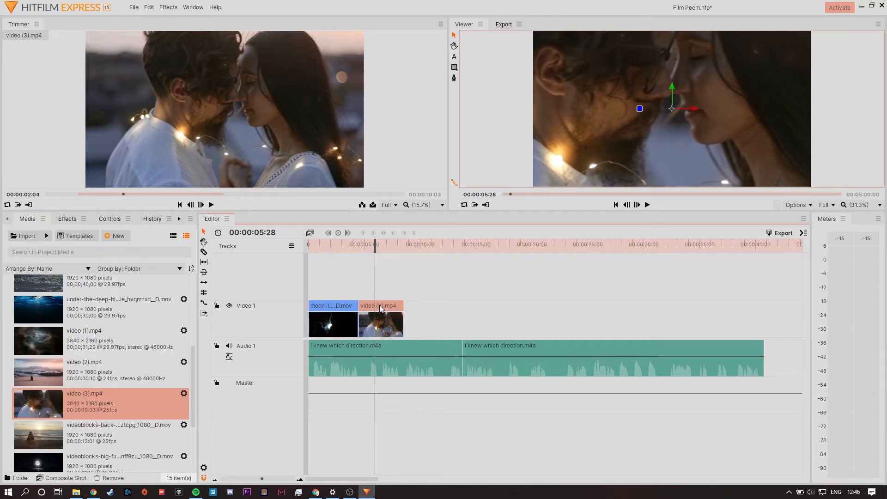
left_click(109, 218)
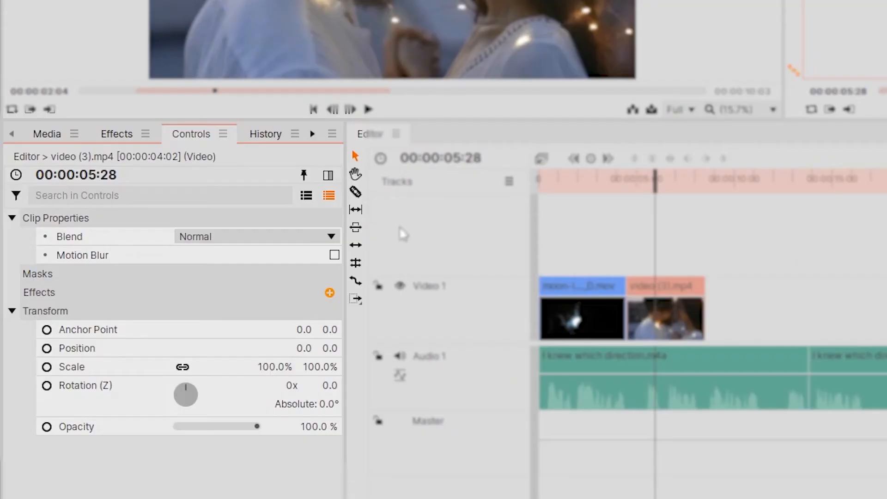
left_click(274, 368)
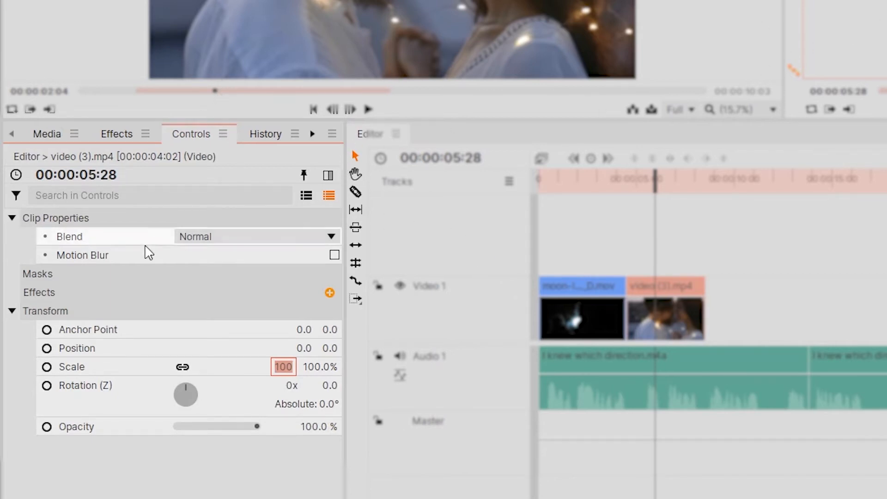
type("50")
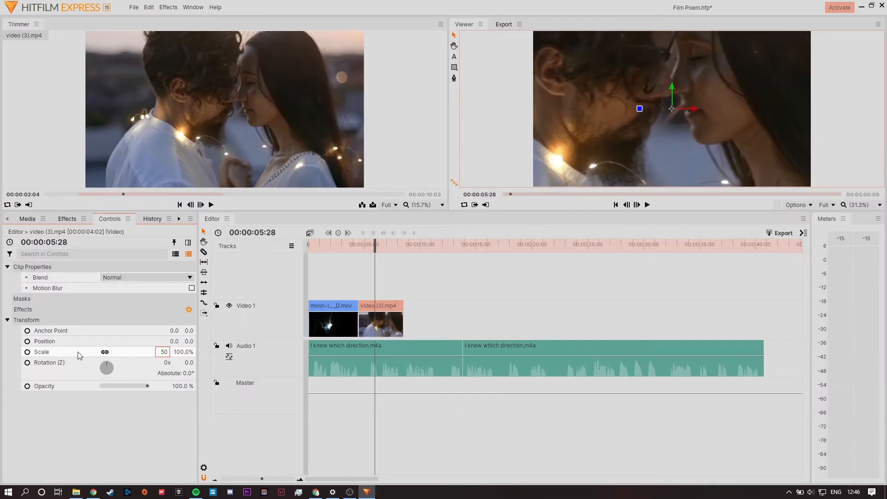
left_click(155, 365)
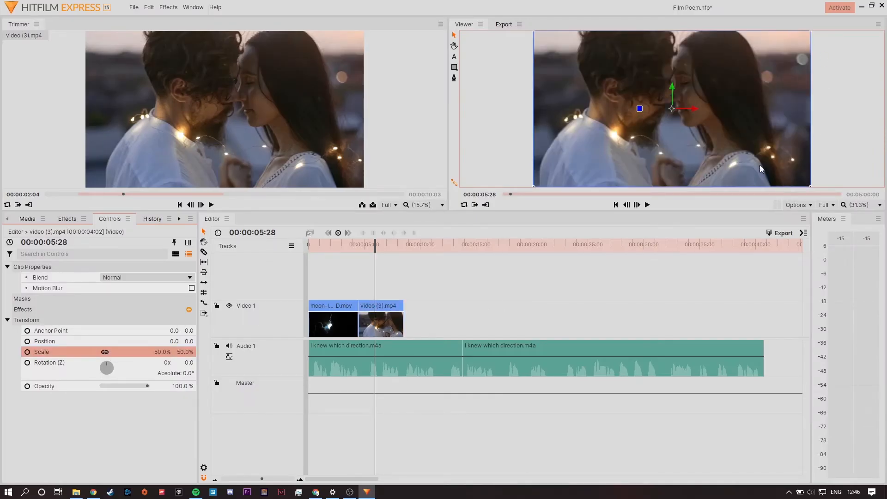
left_click(441, 303)
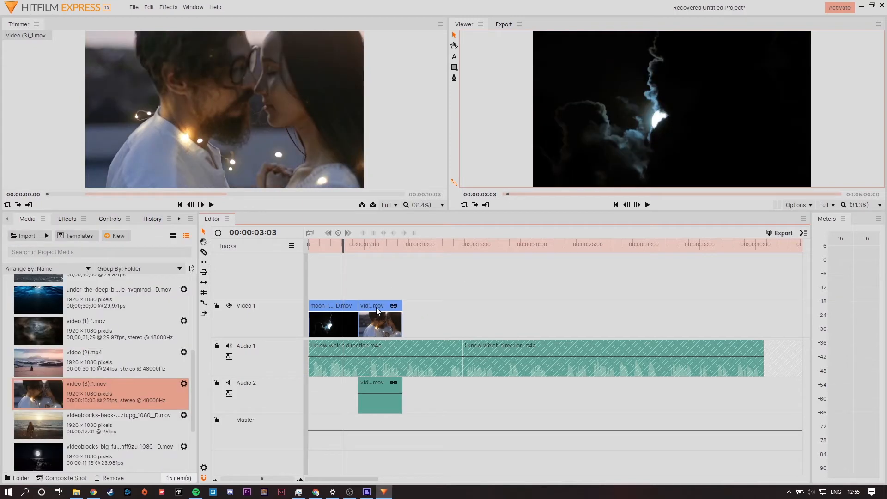
Unlink the video (3)_1.mov clip's audio from its video and delete the detached audio from Audio 2.
left_click(375, 305)
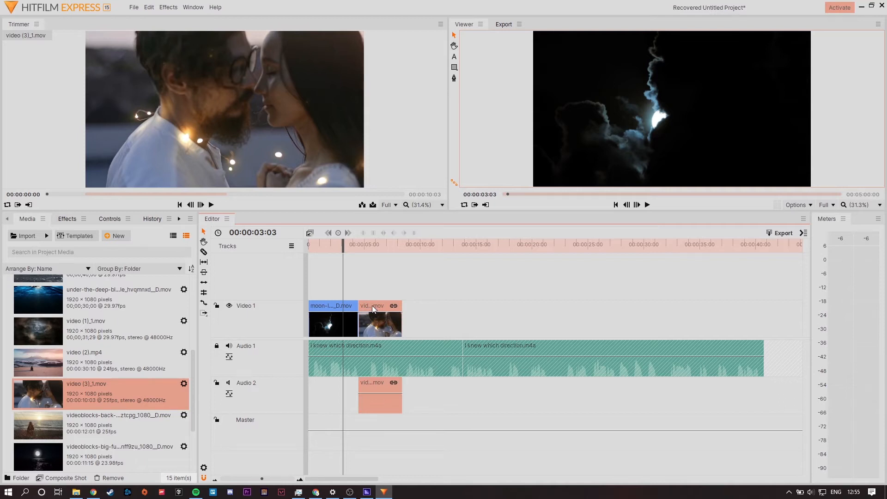
left_click(374, 395)
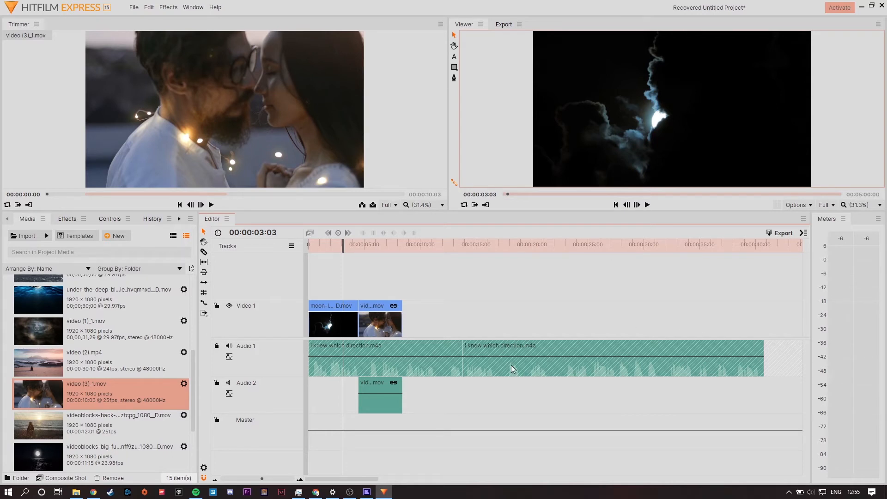
left_click(370, 307)
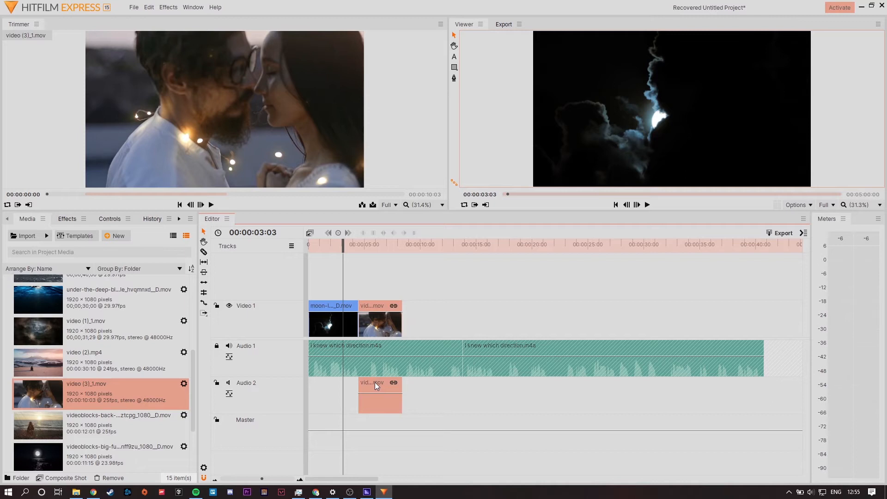
right_click(381, 304)
left_click(425, 206)
left_click(470, 276)
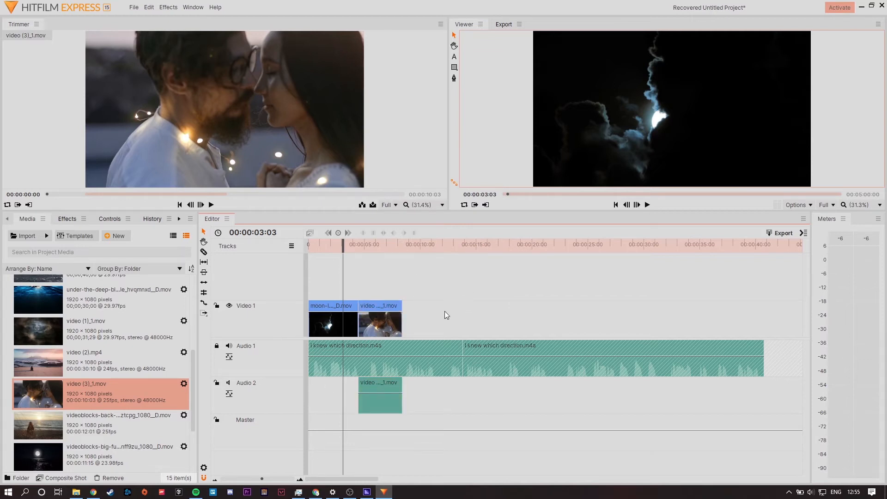
left_click(382, 385)
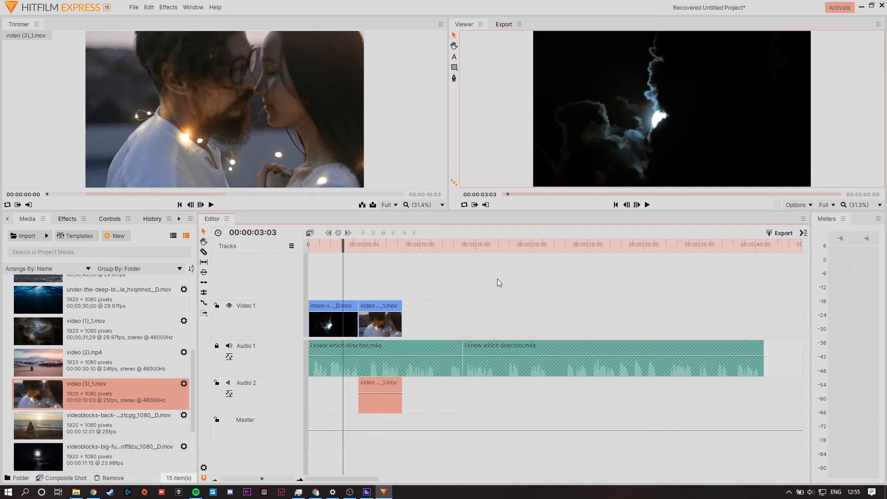
key("Delete")
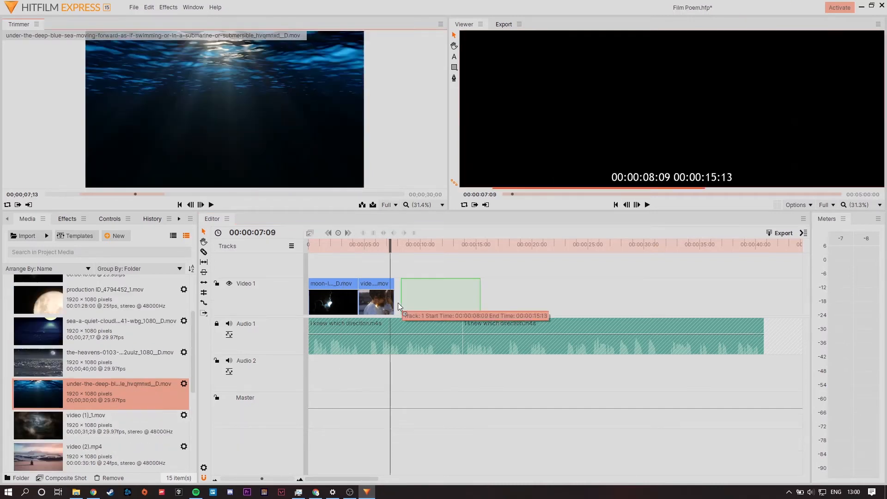
Shorten the video (3)_1.mov clip on Video 1 and add the under-the-deep-blue-sea clip directly after it.
left_click_drag(406, 305, 402, 303)
key("space")
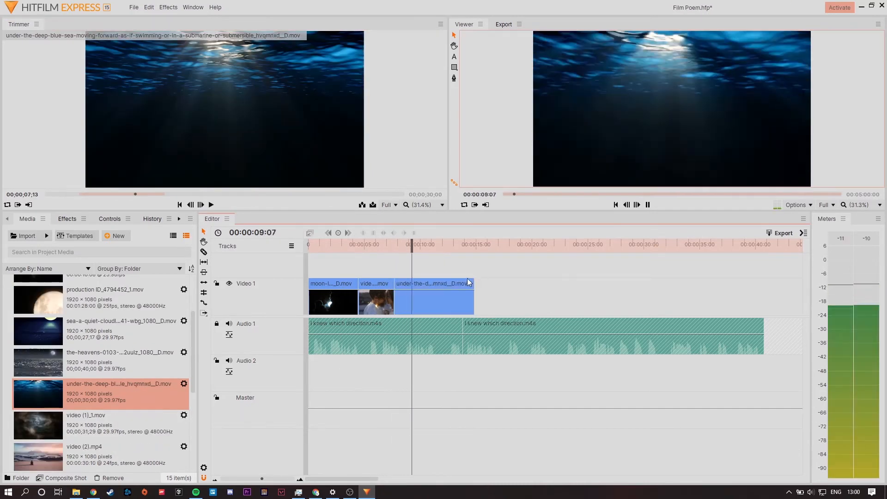
scroll(148, 388, "down", 5)
key("space")
Mark an excerpt of the mermaid-swimming clip and place it after the underwater clip on Video 1.
left_click(97, 443)
left_click_drag(50, 194, 165, 194)
key("i")
key("o")
left_click_drag(176, 167, 474, 301)
key("space")
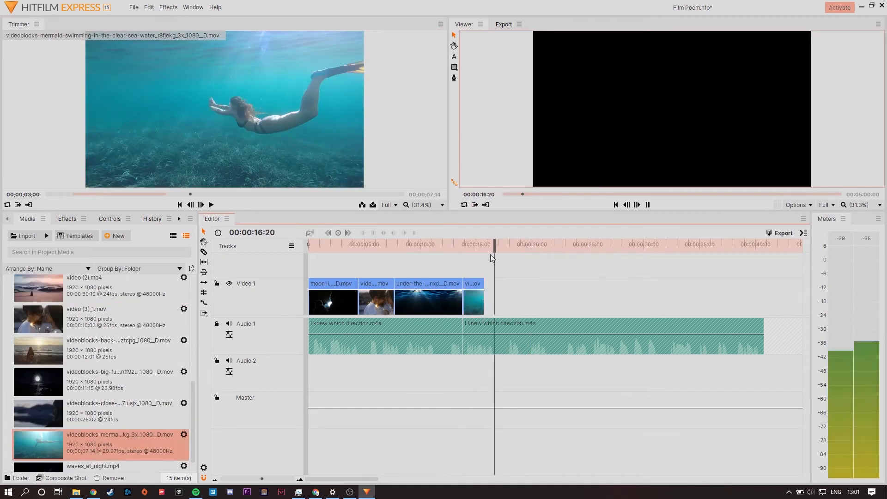
Mark an excerpt of the close-up-of-woman-staring-at-ocean clip ending at 00:00:15:14 and place it after the mermaid clip.
scroll(90, 391, "up", 1)
left_click(91, 391)
left_click_drag(65, 195, 260, 199)
key("i")
key("o")
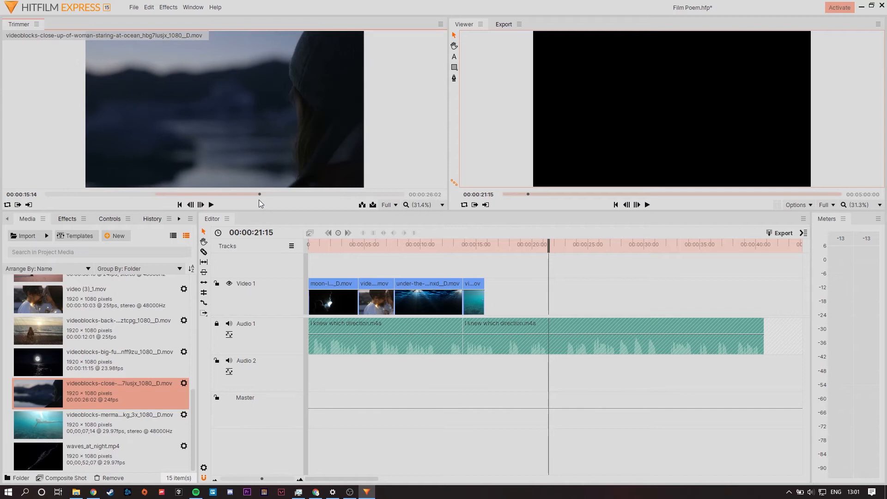
left_click(167, 196)
left_click_drag(167, 196, 177, 198)
left_click_drag(207, 148, 499, 301)
key("space")
Mark an excerpt of the back-view-of-young-woman clip and place it after the close-up clip on Video 1.
left_click(109, 329)
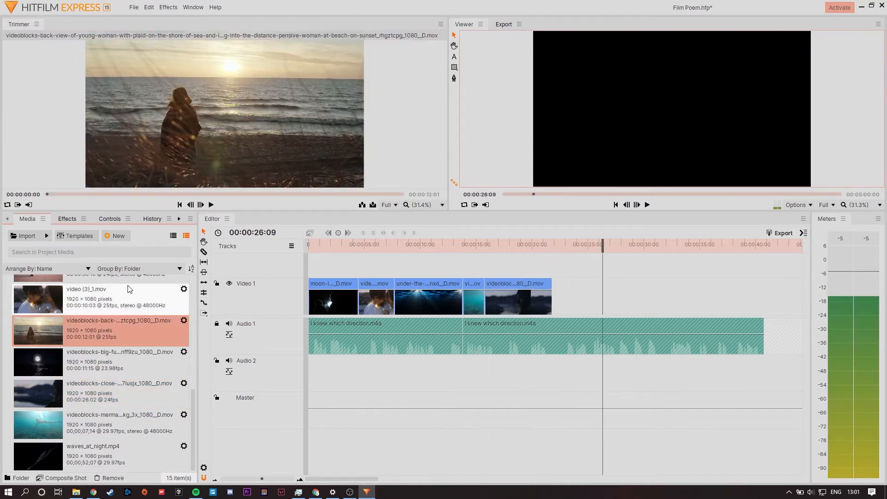
left_click_drag(49, 195, 166, 199)
key("i")
left_click_drag(166, 195, 247, 202)
key("o")
left_click_drag(231, 148, 566, 298)
key("space")
Mark an excerpt of the big-full-moon clip ending at 00:00:04:22 and place it at the end of Video 1.
left_click(109, 360)
left_click_drag(49, 194, 197, 198)
key("i")
key("o")
left_click_drag(208, 148, 596, 298)
Trim the underwater clip's end to 00:00:10:21 and fill the gap with an excerpt of alb_ocen0103_1080p.mp4.
scroll(104, 363, "up", 10)
left_click(363, 244)
key("space")
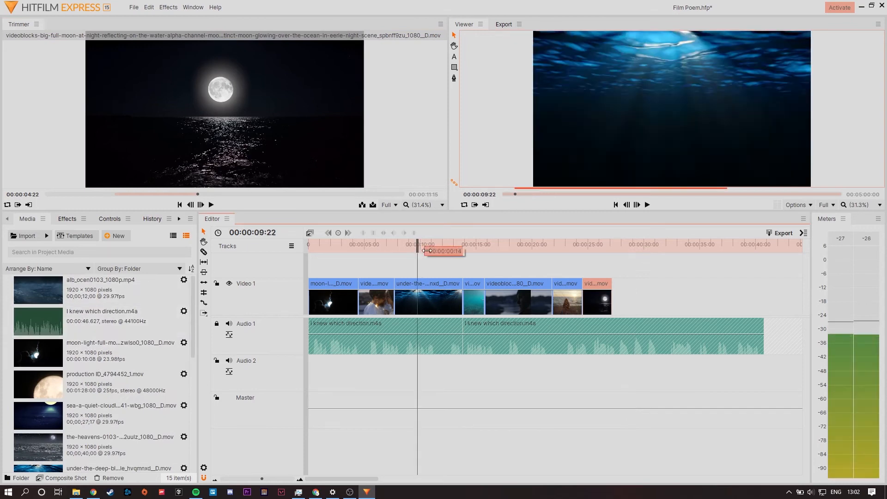
key("space")
left_click_drag(462, 303, 429, 303)
left_click(77, 282)
left_click_drag(76, 282, 432, 301)
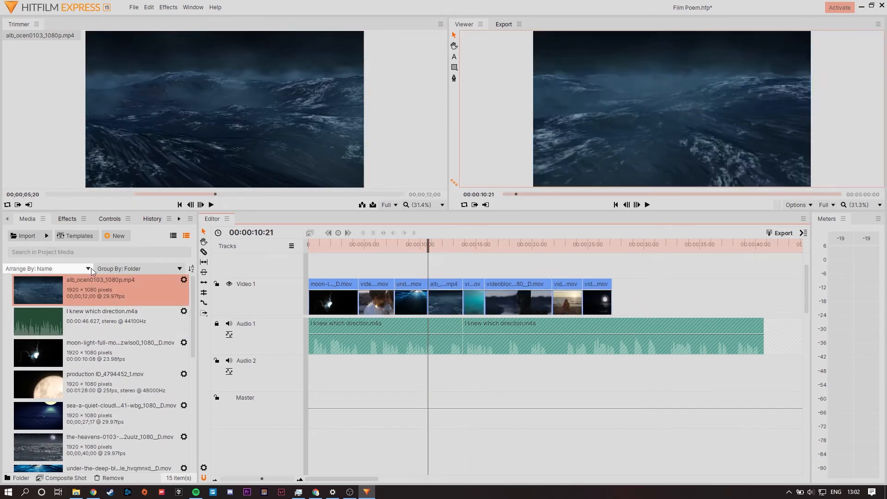
Mark an excerpt of video (1)_1.mov ending at 00;00;11;26 and place it at the end of Video 1.
key("space")
key("space")
scroll(102, 351, "down", 5)
left_click(101, 338)
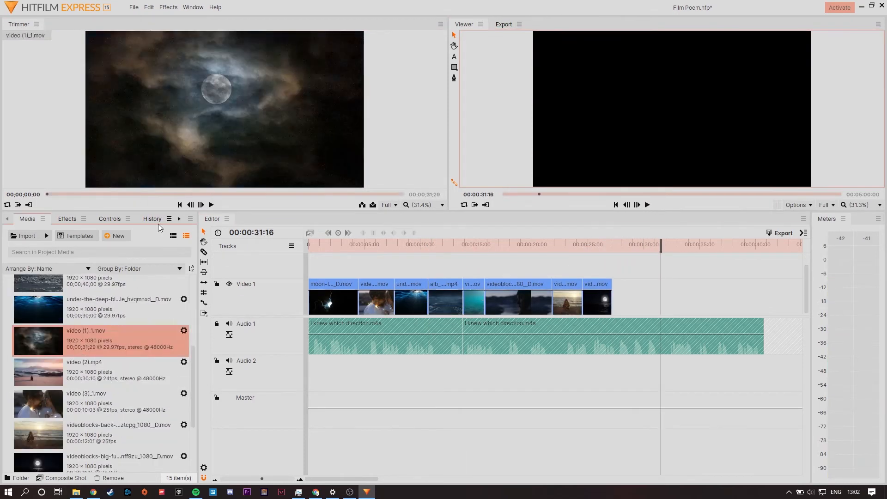
left_click(172, 194)
left_click_drag(176, 175, 647, 298)
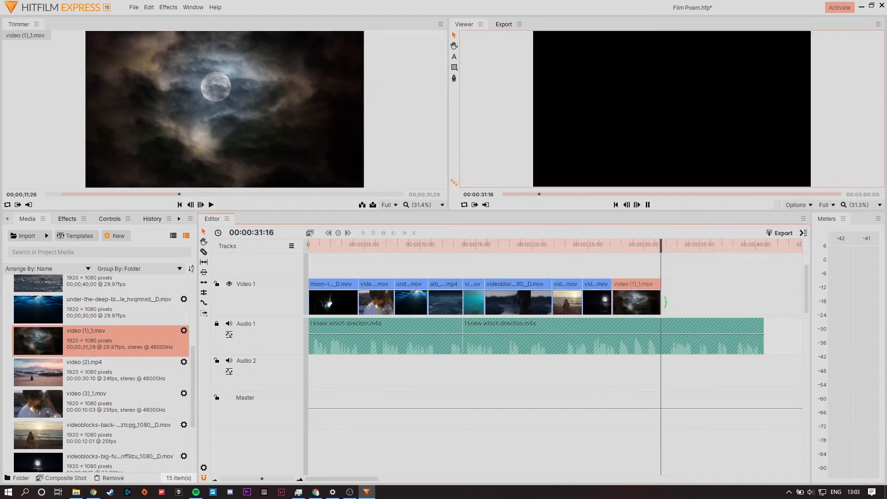
Move the back-view-of-woman clip to the end of Video 1 and fill its gap with the 00:00:03:14 to 00:00:08:21 excerpt of video (2).mp4.
left_click(90, 380)
left_click_drag(568, 308, 699, 298)
left_click(88, 195)
key("i")
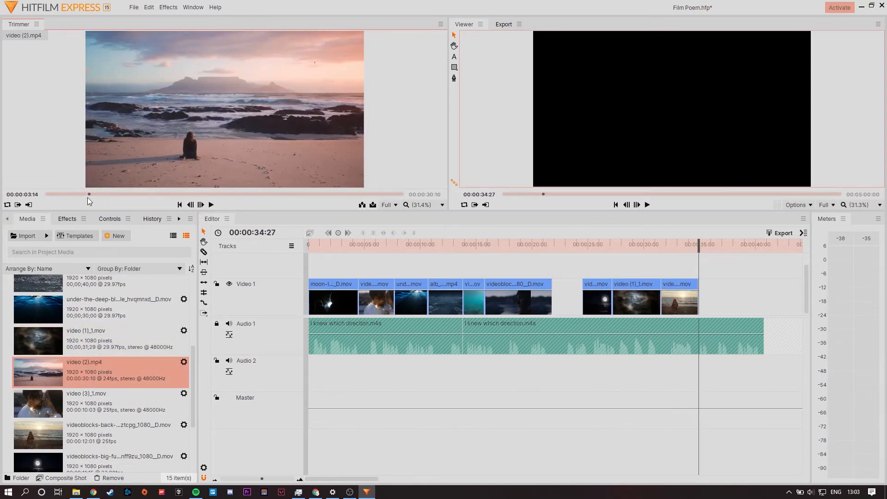
left_click(151, 195)
key("o")
left_click_drag(176, 162, 559, 270)
left_click_drag(612, 275, 554, 380)
left_click(568, 377)
key("Delete")
scroll(577, 324, "right", 3)
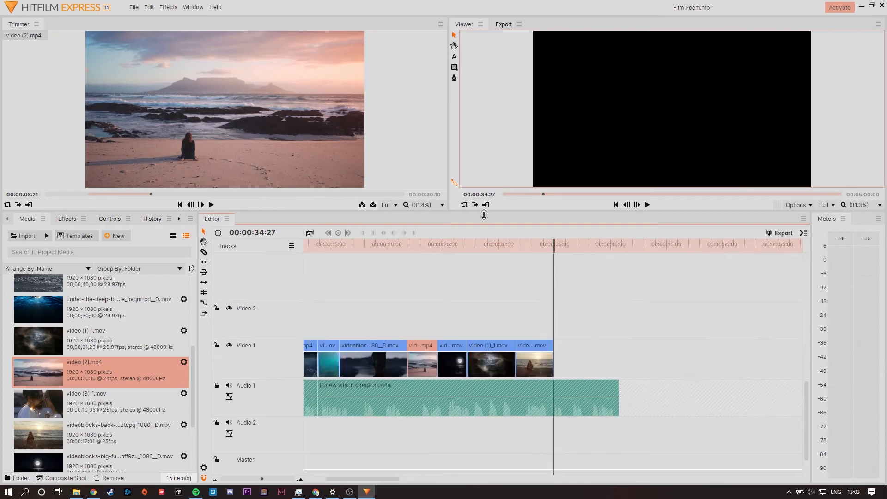
Enlarge the preview area and play back the last clips on the timeline.
left_click_drag(484, 212, 484, 260)
key("space")
key("space")
scroll(81, 456, "down", 5)
left_click(488, 293)
key("space")
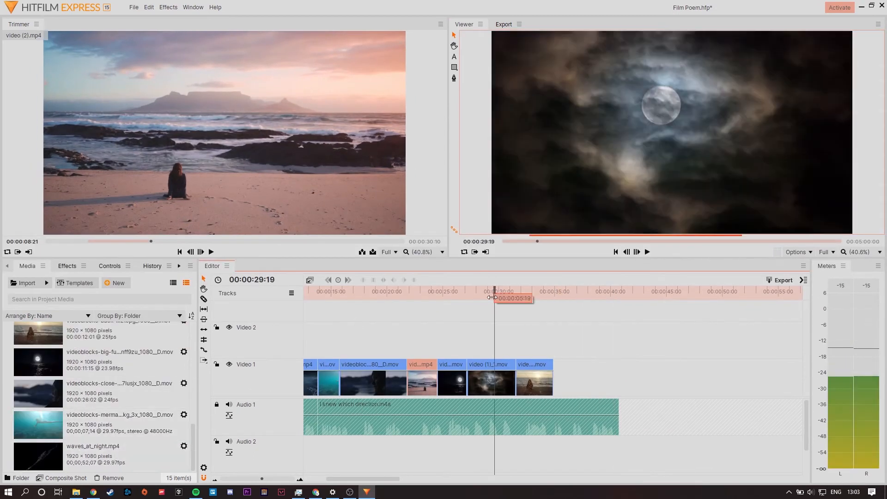
Replace the final back-view-of-woman clip with an excerpt of the sea-a-quiet-cloudless-night clip ending at 00;00;12;01.
left_click(534, 385)
key("Delete")
scroll(86, 416, "up", 5)
double_click(79, 412)
left_click(141, 242)
key("i")
left_click(202, 241)
left_click_drag(208, 194, 568, 386)
Mark an excerpt of production ID_4794452_1.mov and place it after the quiet-sea clip at the end of Video 1.
left_click(601, 292)
scroll(110, 426, "up", 3)
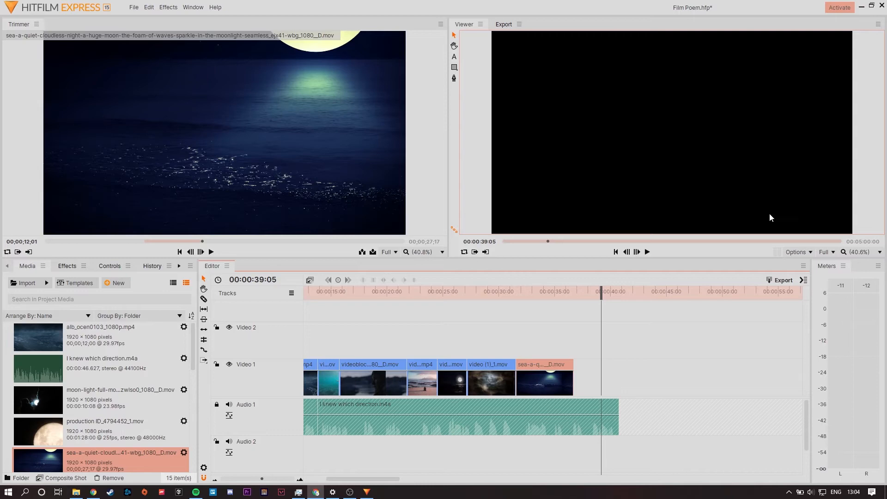
left_click(656, 347)
scroll(102, 419, "down", 3)
double_click(101, 406)
left_click(193, 241)
key("o")
mouse_move(194, 241)
left_mouse_down()
mouse_move(235, 241)
mouse_move(182, 241)
left_mouse_up()
key("i")
left_click(575, 293)
key("space")
left_click_drag(199, 185, 619, 372)
Scrub back through the assembled timeline to review the sequence of clips.
key("space")
left_click(639, 319)
left_click_drag(518, 293, 437, 294)
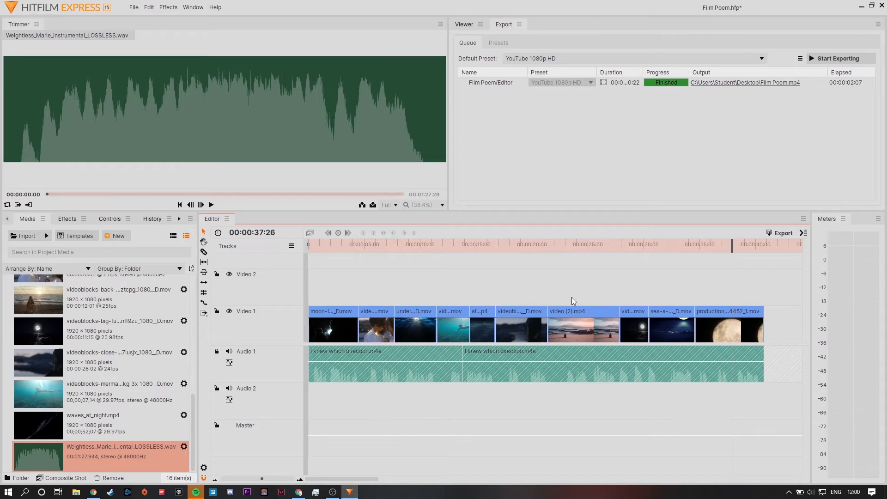
Place Weightless_Marie_instrumental_LOSSLESS.wav at the start of Audio 2 as background music.
left_click_drag(81, 446, 306, 403)
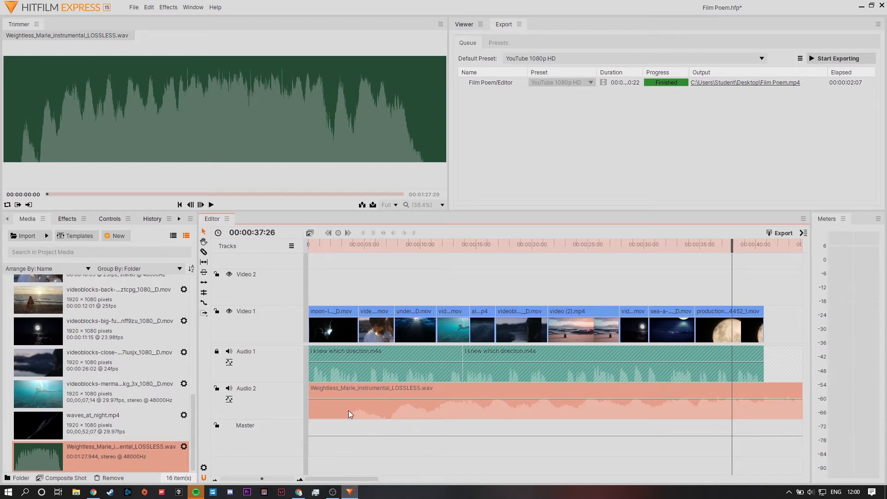
left_click_drag(309, 407, 332, 405)
left_click_drag(393, 405, 367, 406)
Slice the music just past the last video clip, delete the excess and trim it to end with the video.
key("c")
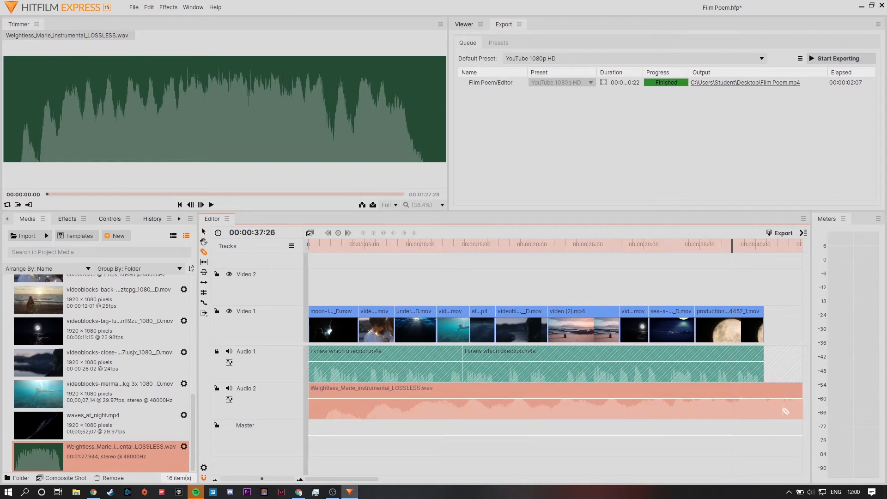
left_click(776, 410)
key("v")
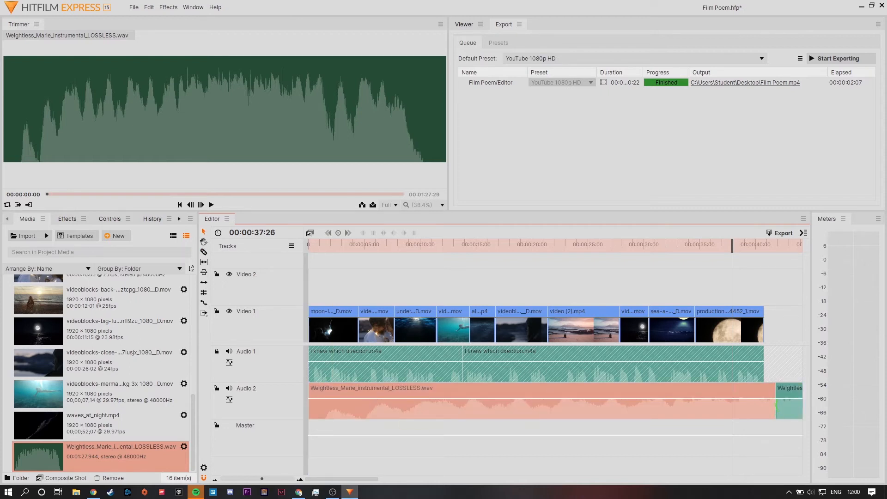
left_click(797, 410)
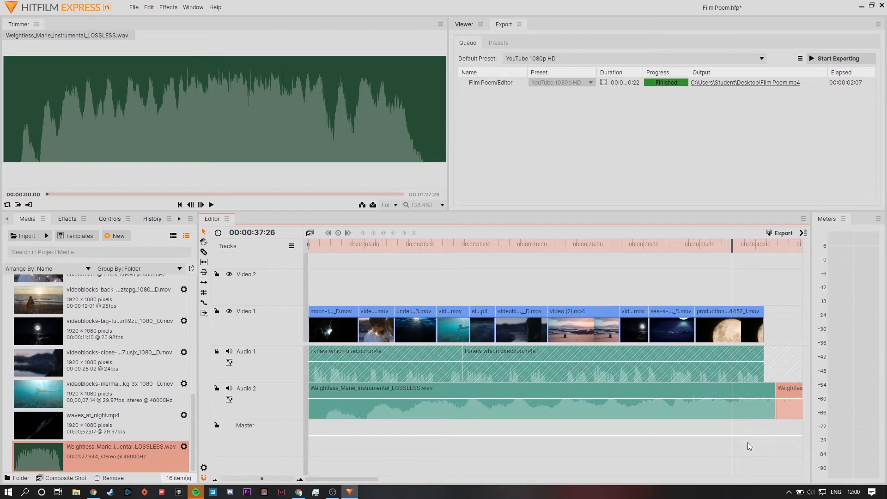
left_click_drag(772, 406, 766, 404)
left_click(775, 411)
Play back sections near the end and middle of the timeline to check how the music sits against the narration.
mouse_move(733, 245)
left_mouse_down()
mouse_move(747, 248)
mouse_move(734, 255)
left_mouse_up()
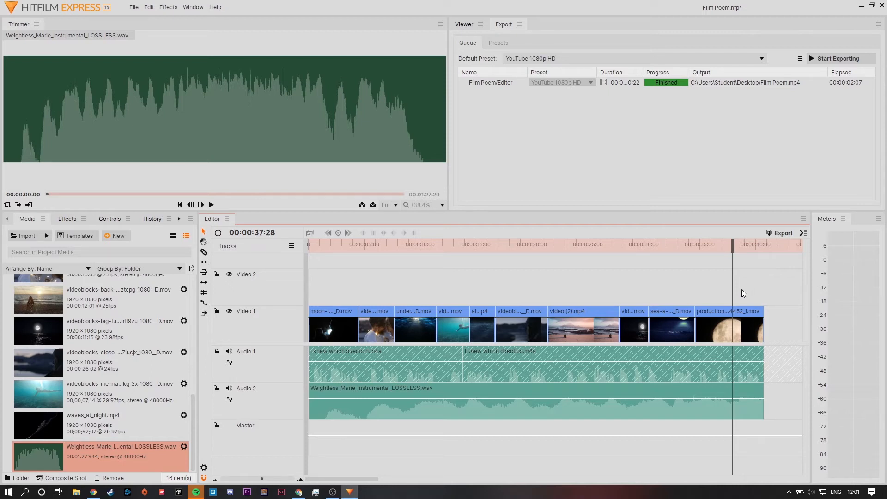
left_click_drag(486, 245, 473, 249)
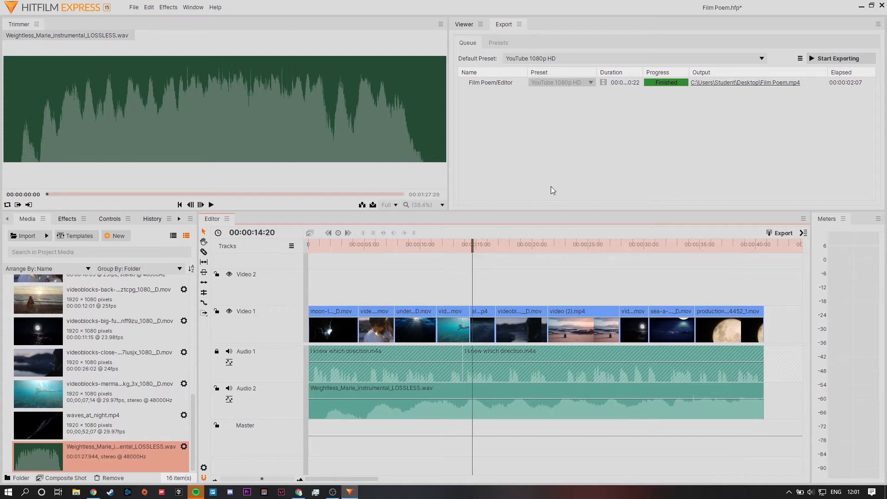
left_click(464, 24)
left_click_drag(747, 250, 709, 250)
key("space")
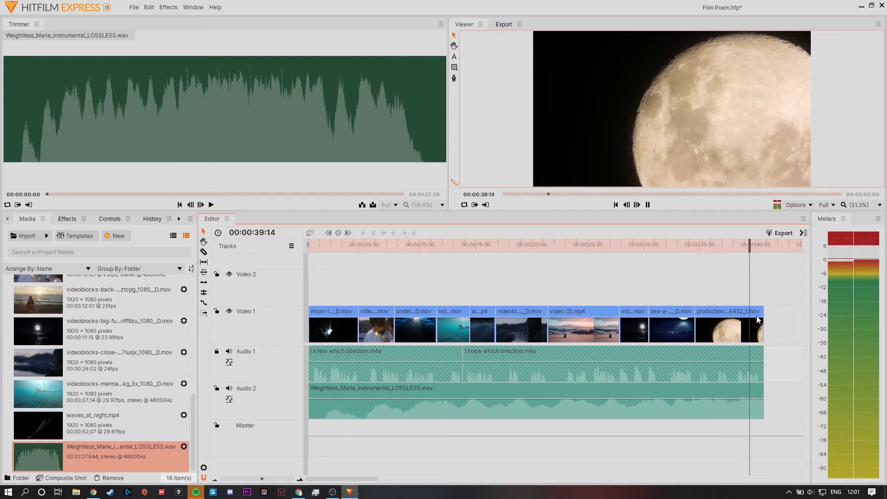
left_click_drag(727, 245, 538, 257)
key("space")
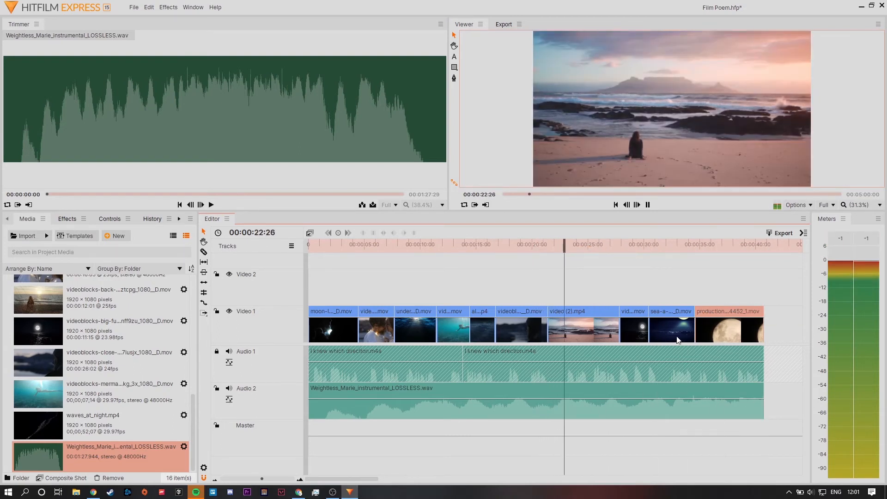
key("space")
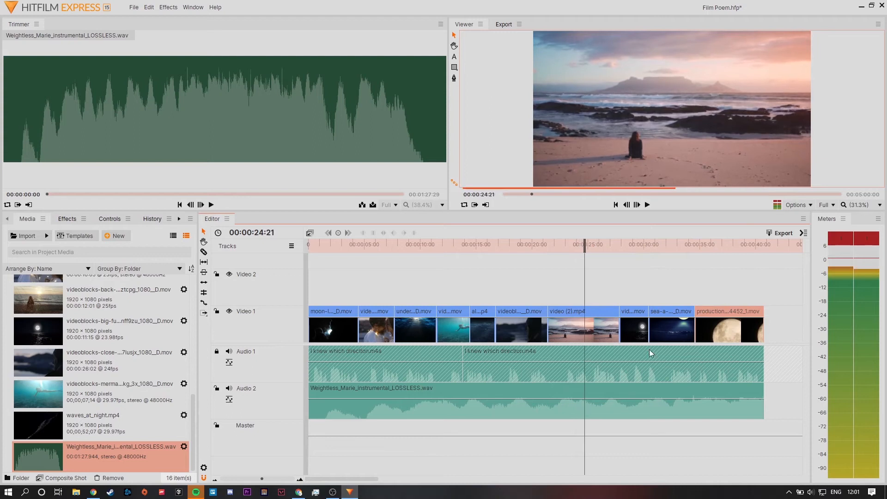
Lower the music clip's level to -30.4 dB and play back the mix from the beach clip.
left_click(532, 413)
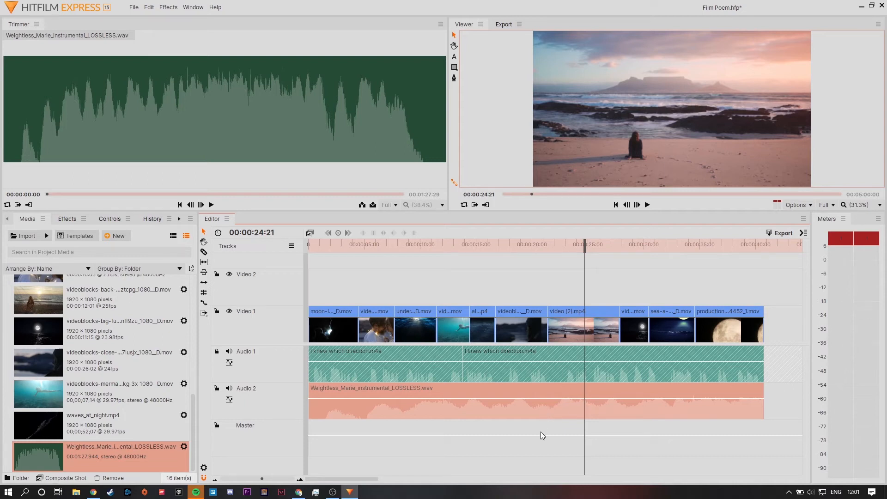
left_click(553, 422)
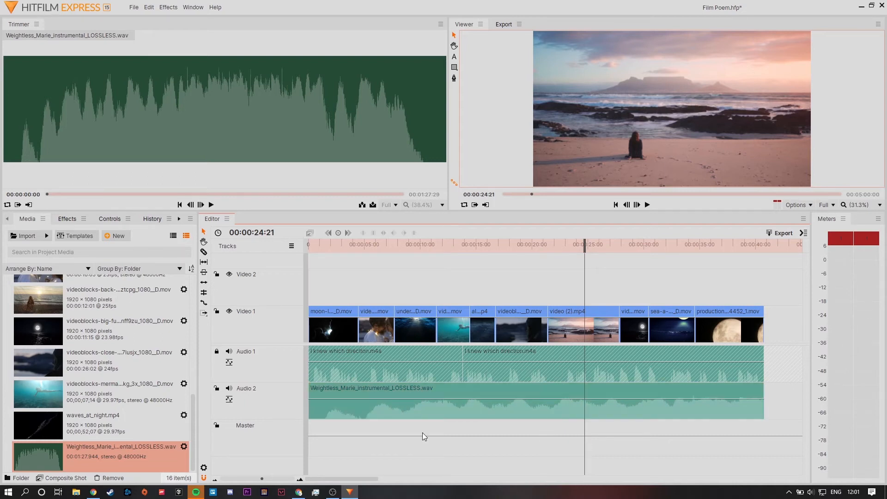
left_click(426, 409)
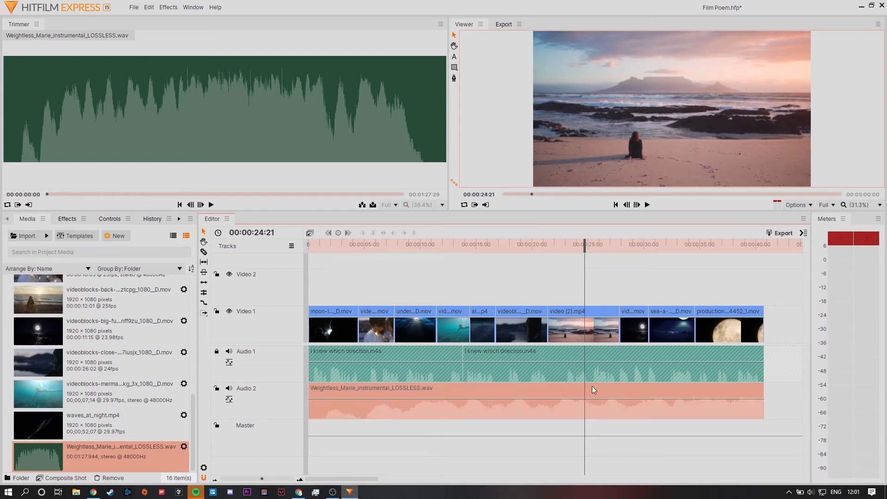
left_click(109, 219)
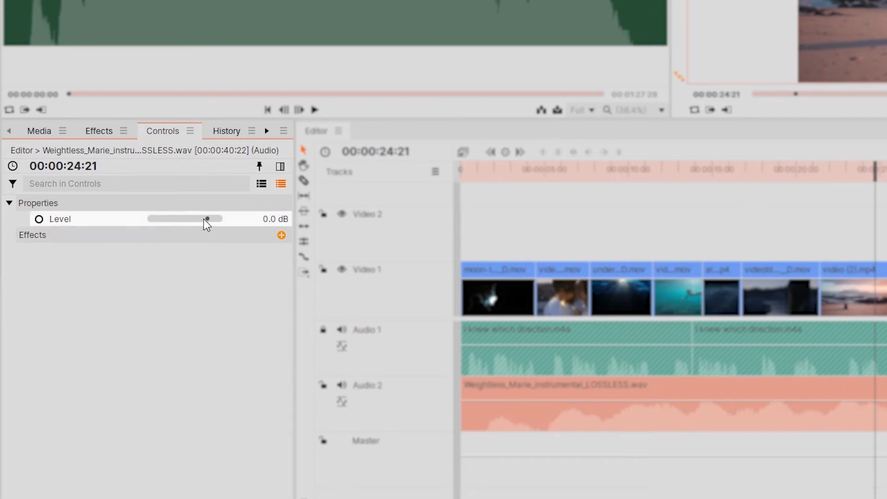
left_click_drag(206, 219, 179, 214)
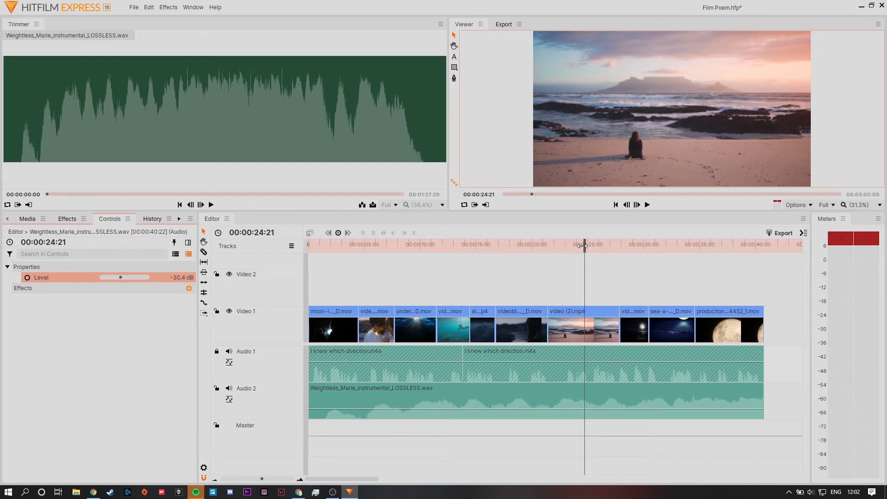
left_click_drag(583, 247, 568, 247)
key("space")
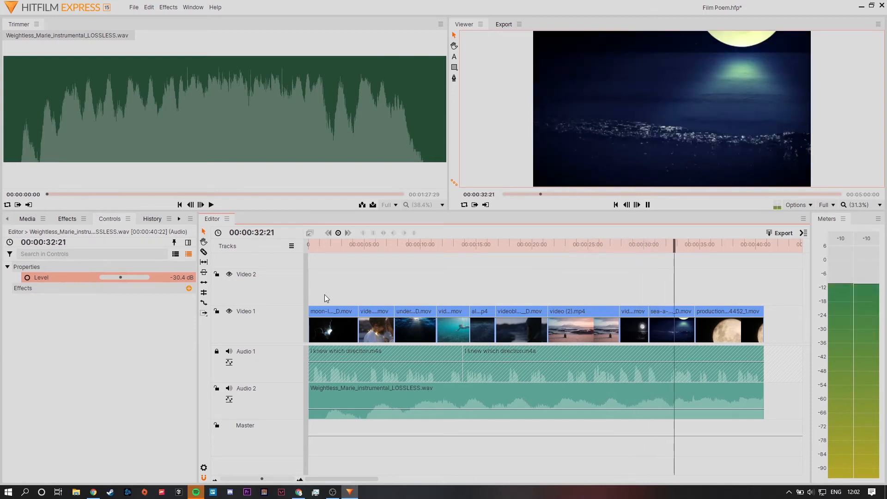
key("space")
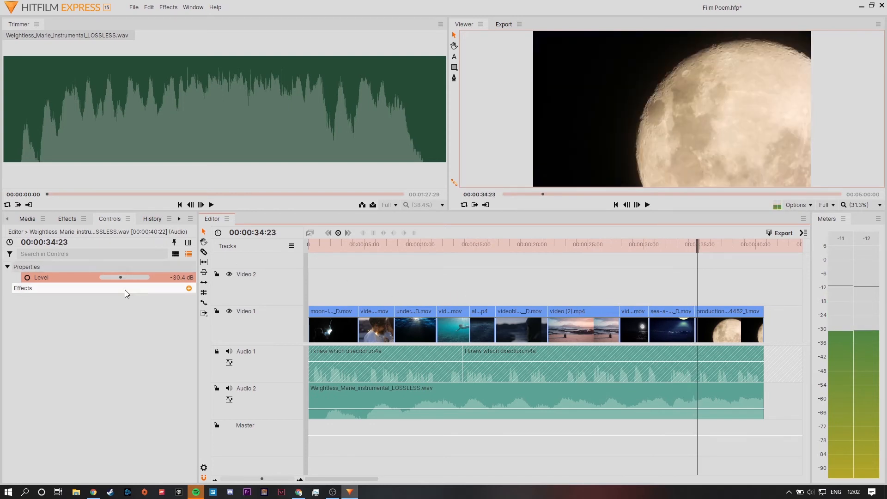
Lower the music clip's level to -33.3 dB and play back the mix from 00:00:26:10.
left_click_drag(121, 277, 118, 277)
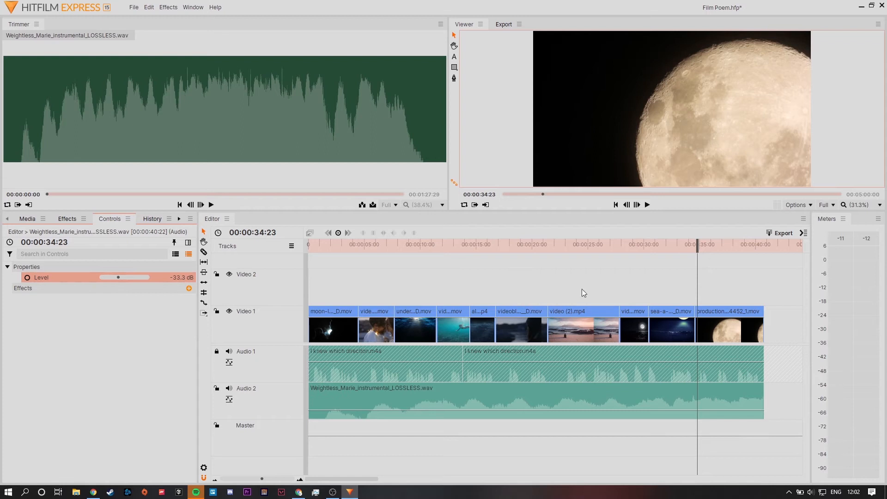
left_click(621, 271)
left_click_drag(697, 246, 602, 253)
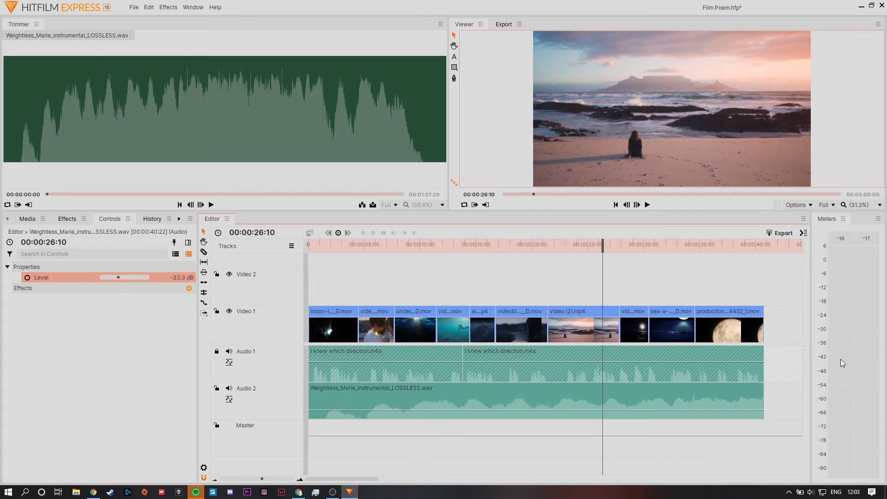
key("space")
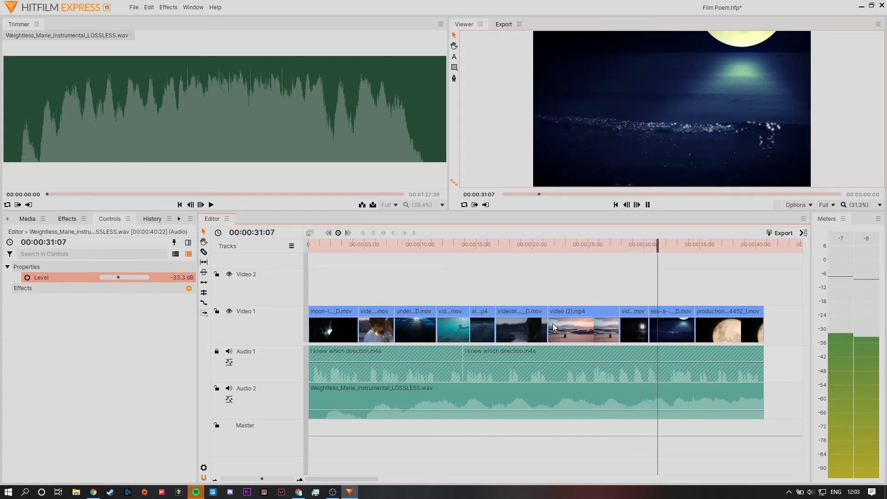
key("space")
Unlock Audio 1, set the second narration clip's level to 12.0 dB and play back the result.
left_click(216, 352)
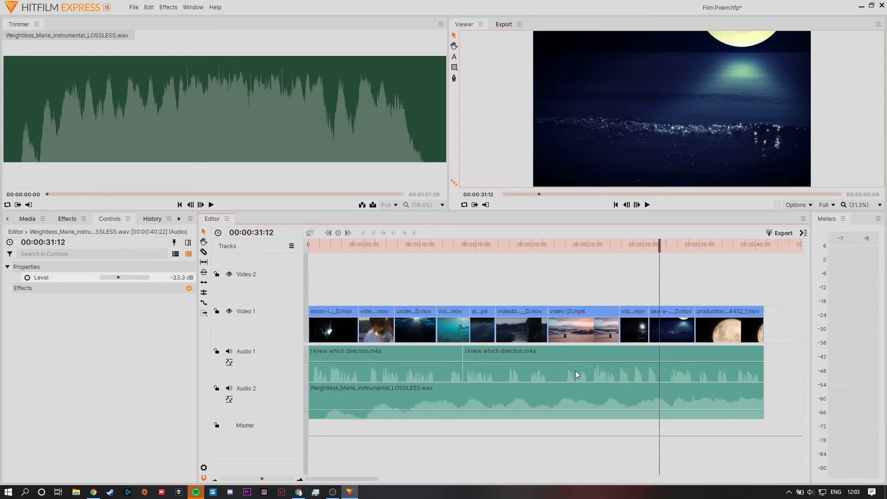
left_click(552, 375)
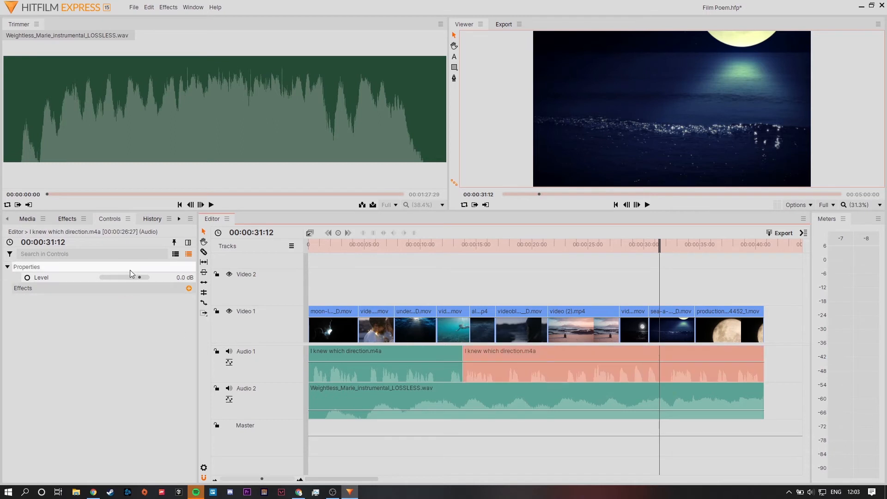
left_click_drag(141, 278, 153, 280)
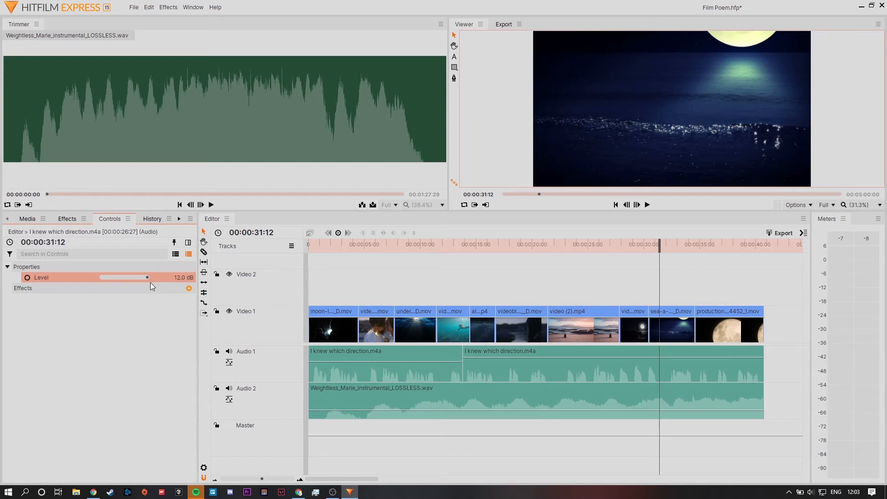
key("space")
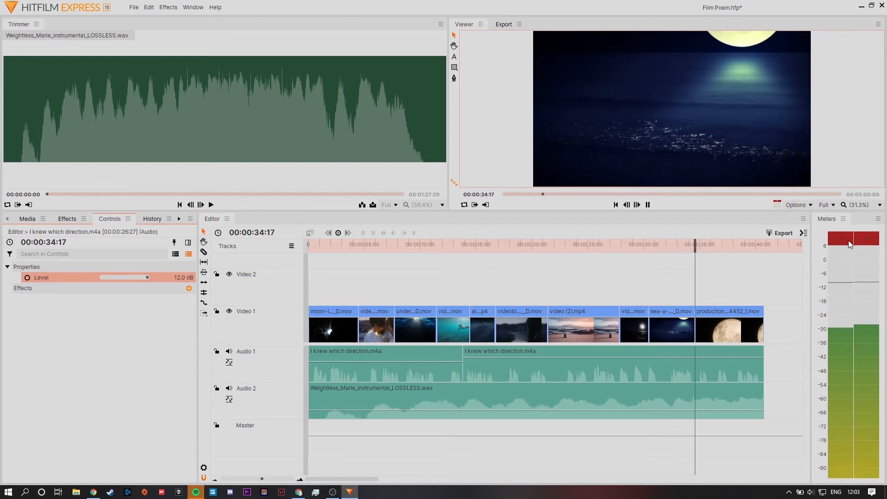
key("space")
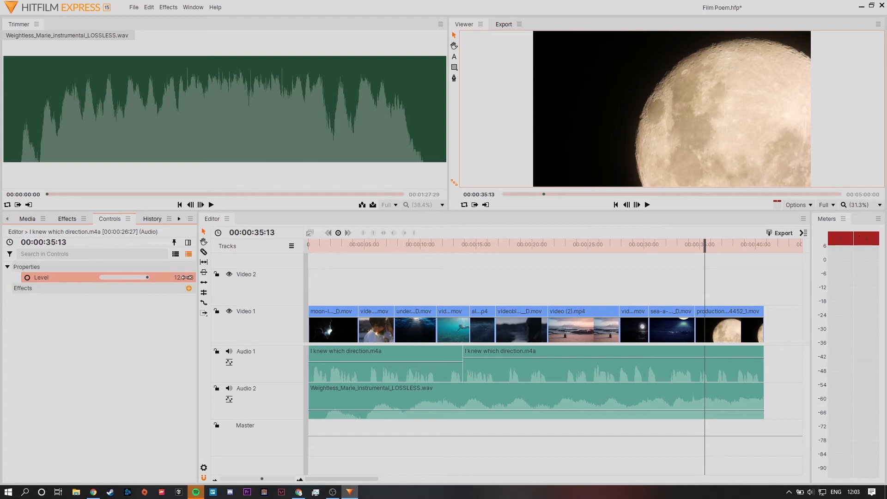
Set the second narration clip's level to 0.0 dB and position the playhead at 00:00:37:21.
left_click_drag(150, 278, 143, 278)
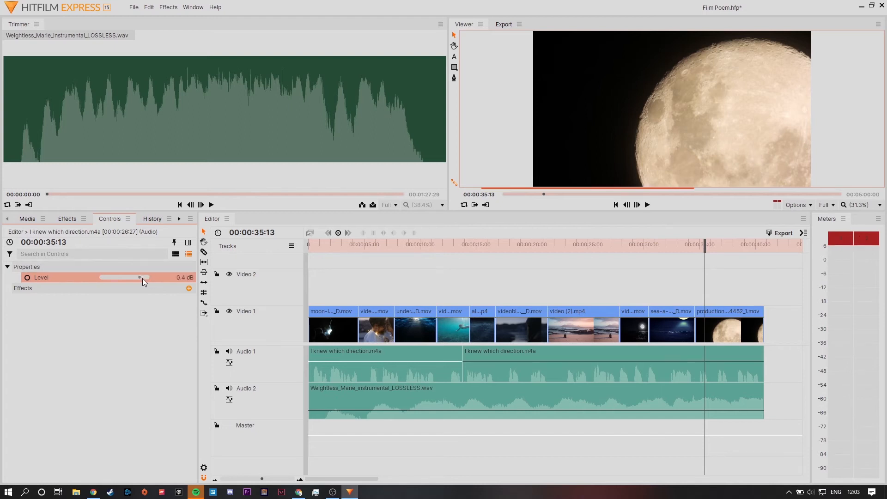
left_click(688, 245)
left_click_drag(386, 245, 730, 245)
Search the effects available for the second narration clip for "fade" and clear the search.
left_click(189, 288)
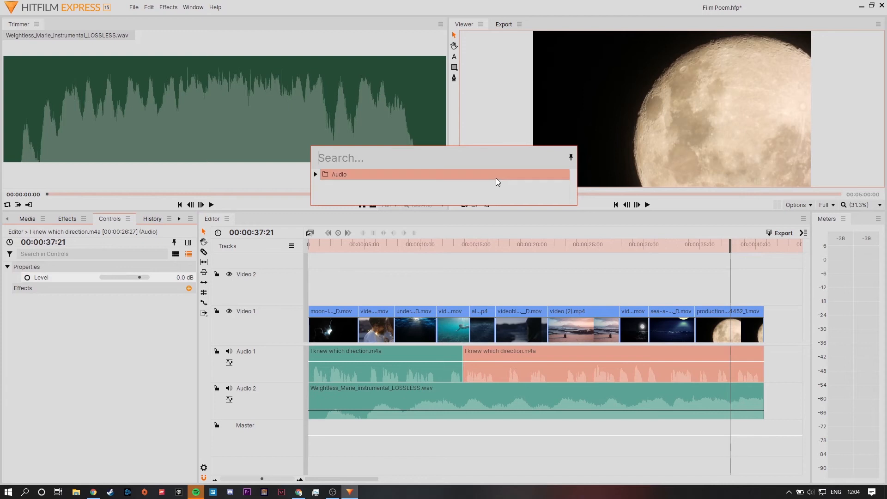
type("fade")
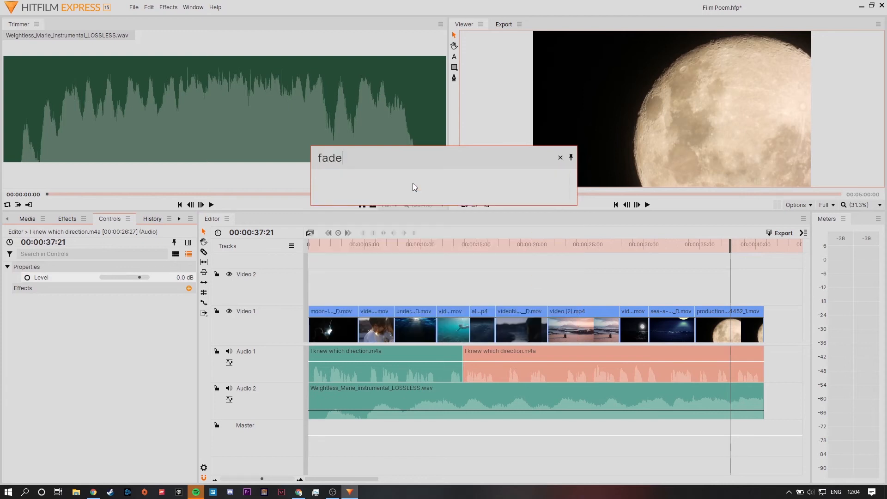
left_click(561, 158)
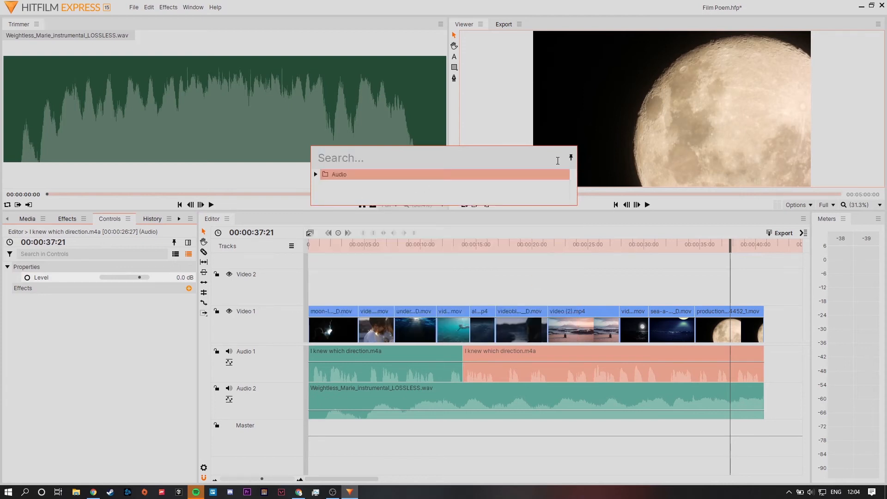
Close the effects search and play back the ending from 00:00:37:21.
left_click(434, 304)
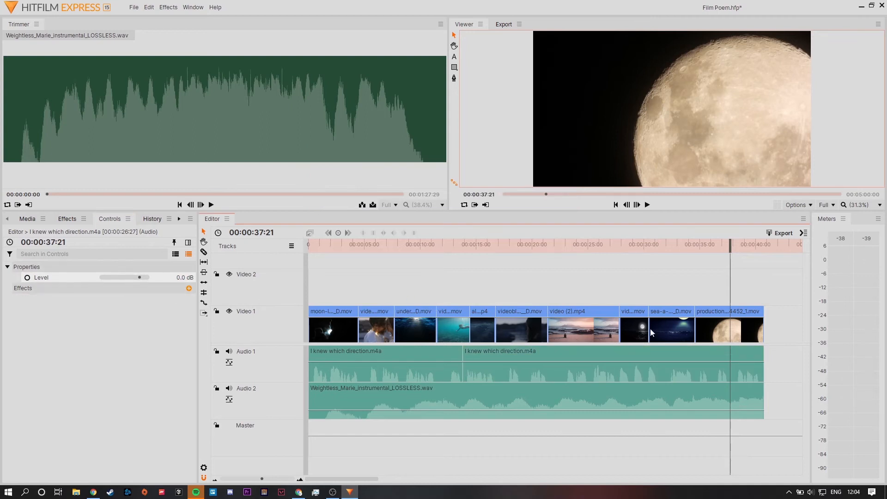
left_click(711, 398)
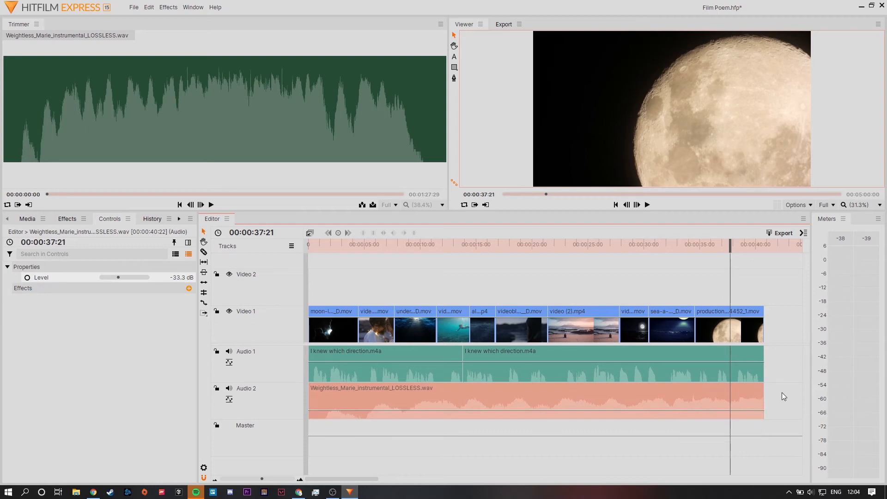
key("space")
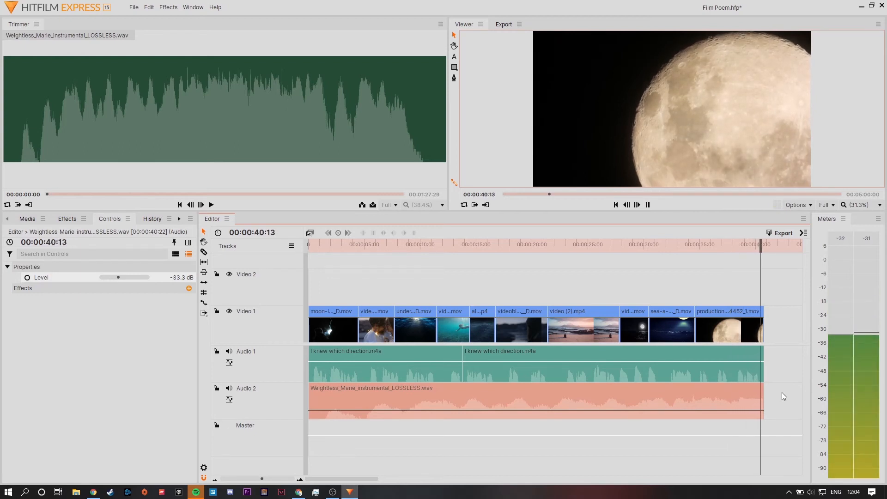
key("space")
mouse_move(770, 244)
left_mouse_down()
mouse_move(747, 249)
mouse_move(764, 252)
left_mouse_up()
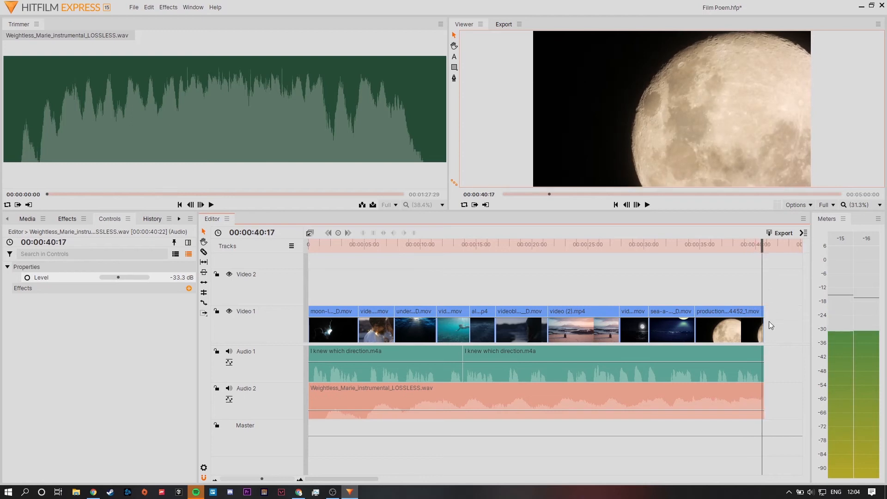
Extend the ends of the second narration clip, the final moon video and the music clip slightly so they finish together.
left_click_drag(765, 368, 769, 368)
left_click_drag(762, 245, 782, 244)
left_click(766, 324)
left_click_drag(762, 408, 768, 408)
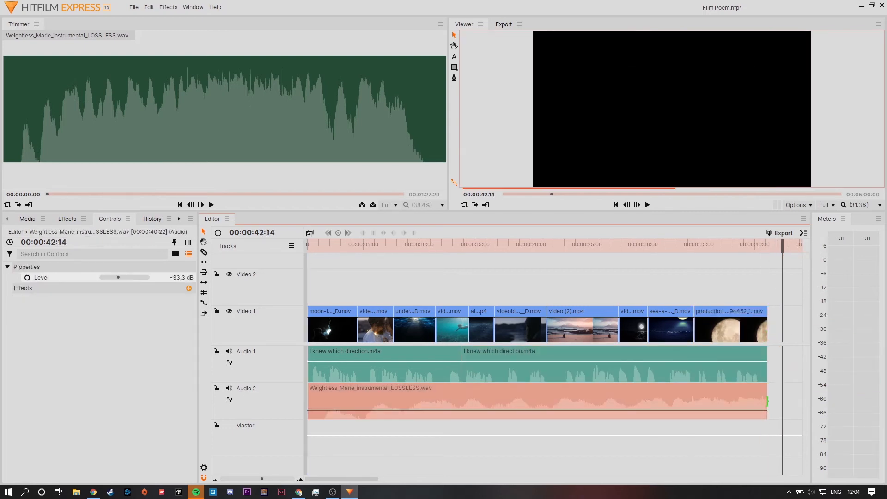
left_click(632, 289)
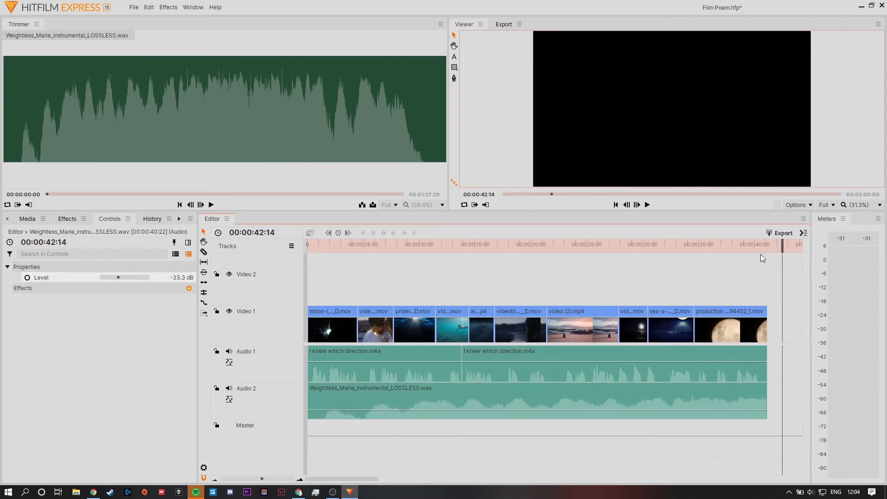
Position the playhead at 00:00:40:02 and add a level keyframe to the music clip there.
left_click_drag(783, 245, 754, 255)
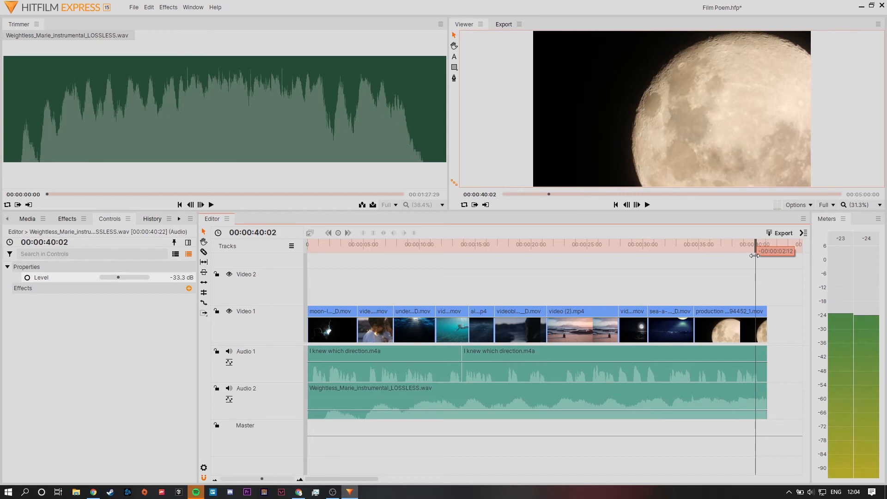
left_click(737, 407)
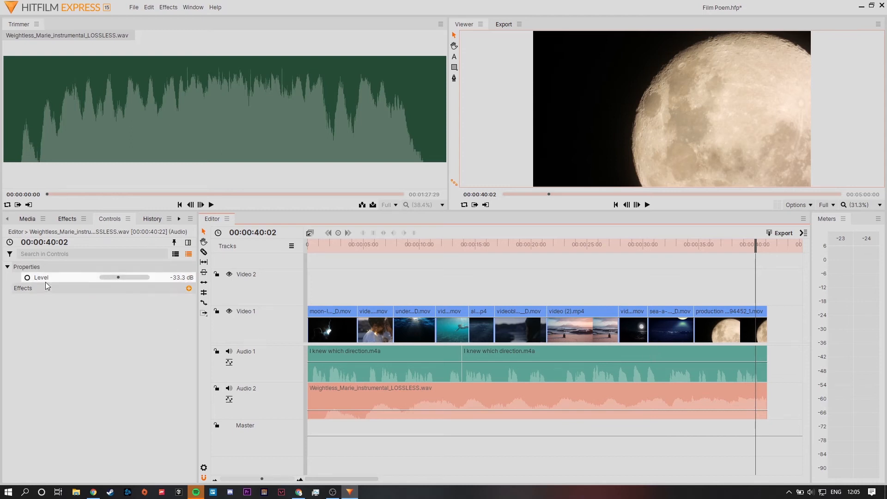
left_click(27, 278)
left_click(27, 277)
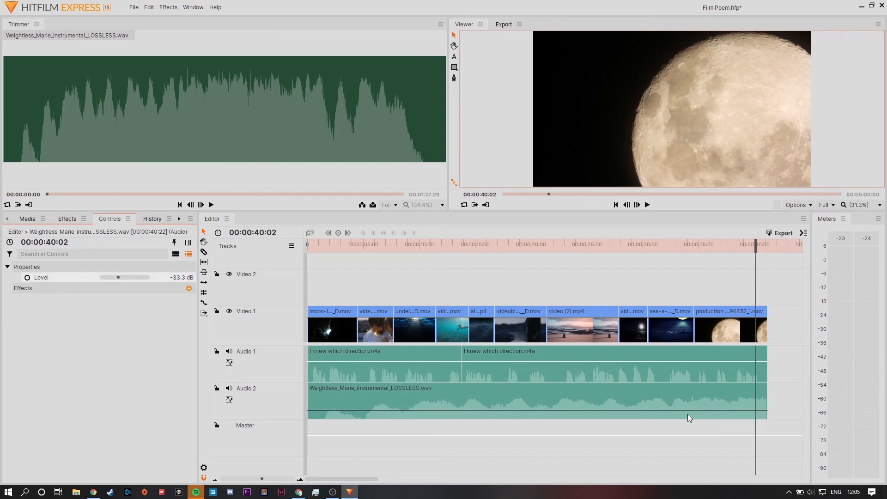
left_click(712, 397)
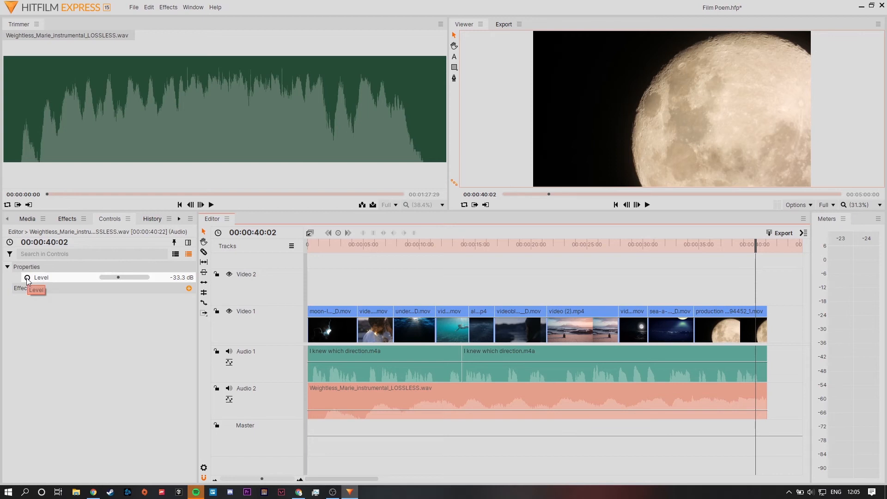
left_click(32, 337)
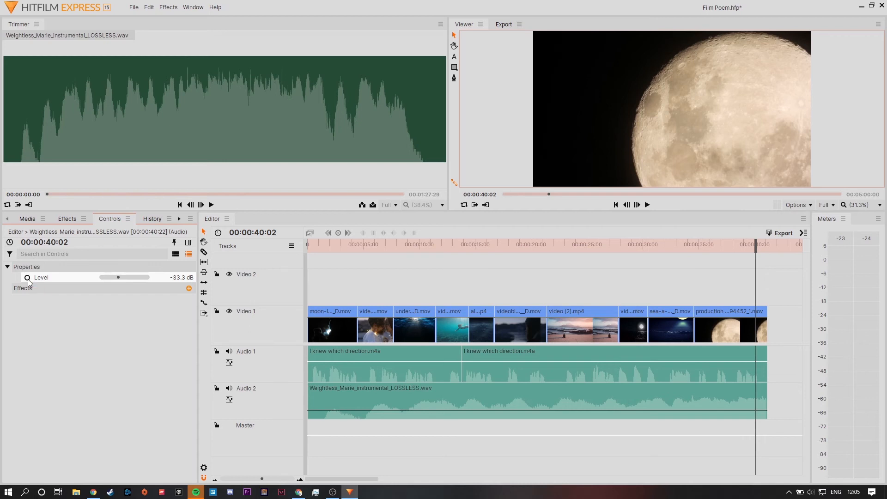
left_click(28, 278)
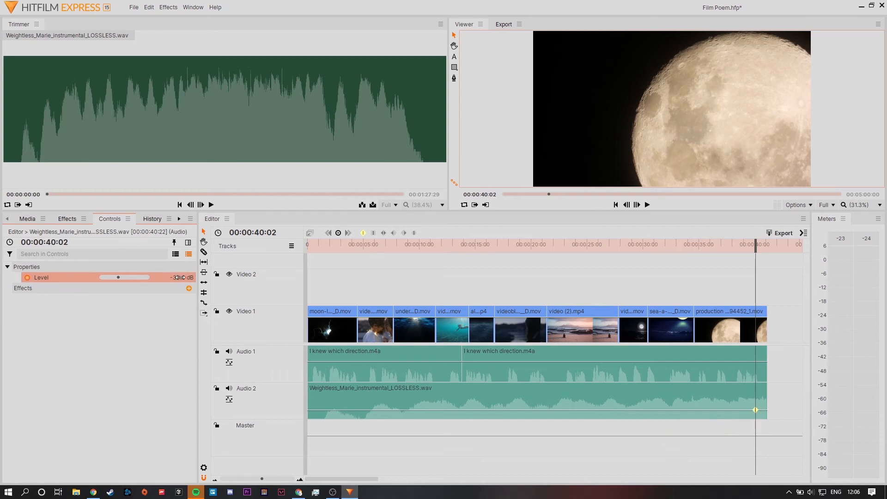
Set the music clip's level to -60.0 dB at 00:00:41:02 to create a fade-out.
left_click(758, 244)
left_click_drag(758, 244, 768, 244)
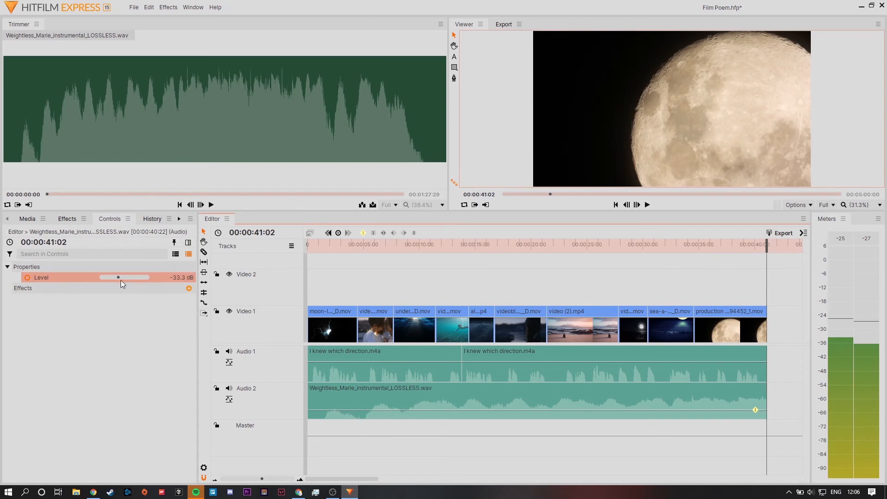
left_click_drag(119, 278, 100, 279)
left_click(742, 453)
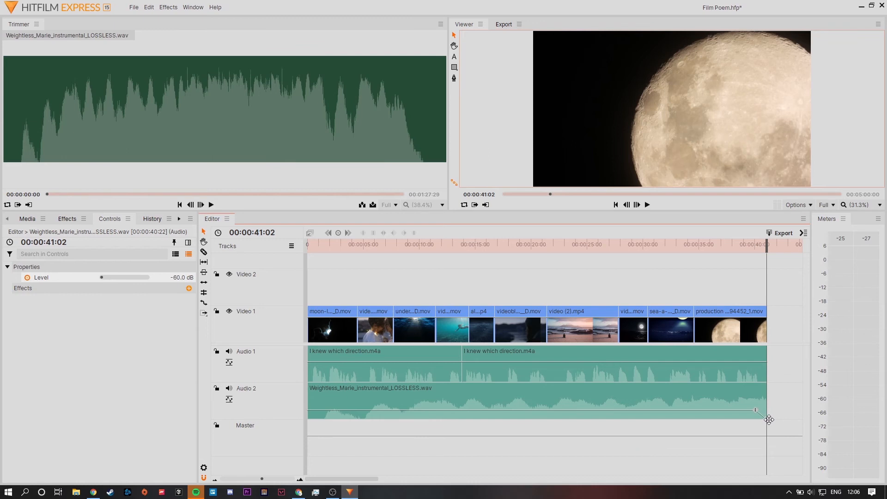
Try moving the music clip's first level keyframe to 00:00:40:17 and return it to its former position.
mouse_move(757, 411)
left_click_drag(766, 246, 769, 246)
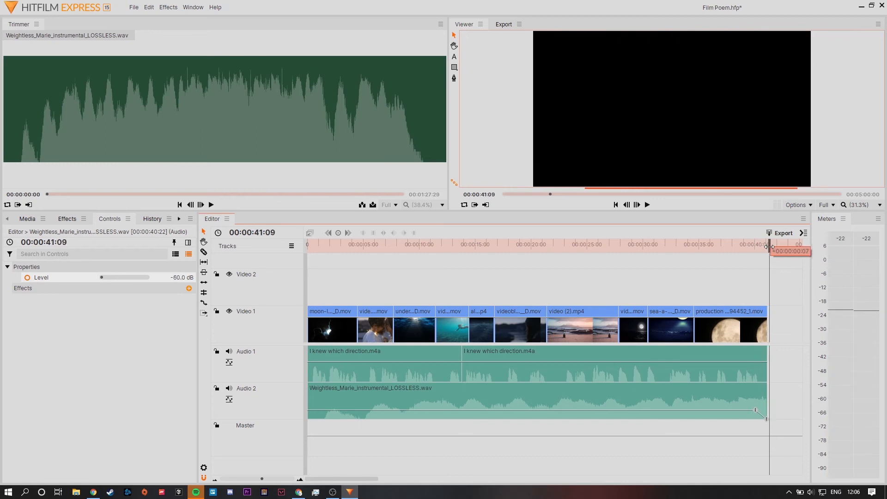
mouse_move(755, 411)
left_mouse_down()
mouse_move(661, 408)
mouse_move(708, 393)
mouse_move(727, 421)
mouse_move(725, 385)
mouse_move(725, 414)
mouse_move(726, 396)
mouse_move(727, 409)
mouse_move(762, 409)
mouse_move(729, 412)
mouse_move(760, 412)
left_mouse_up()
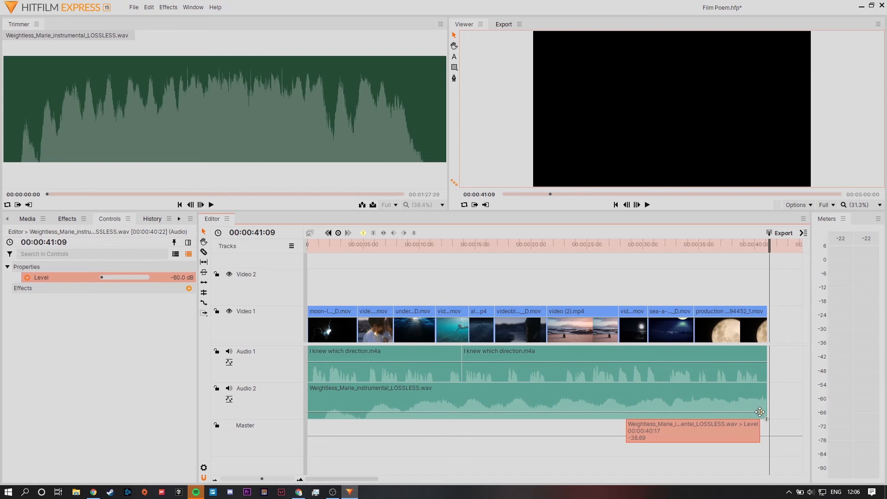
left_click_drag(760, 412, 756, 412)
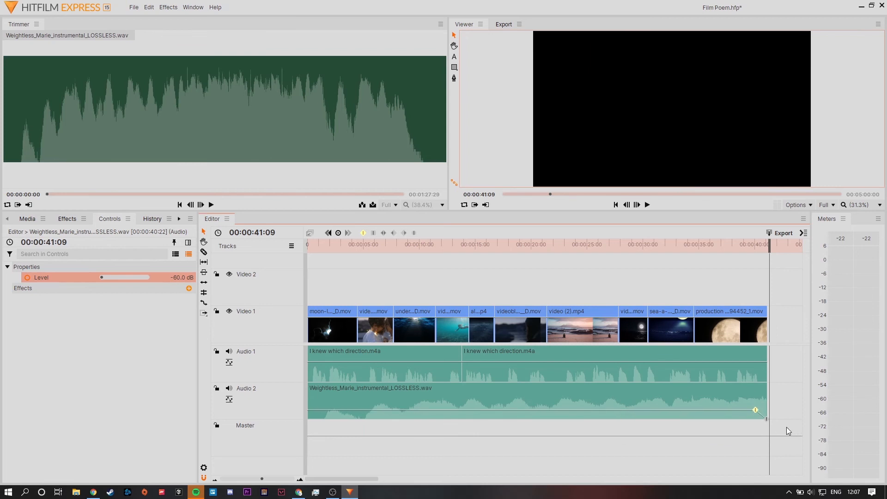
left_click(784, 399)
Play back the music fade-out from 00:00:37:00.
left_click_drag(773, 247, 722, 252)
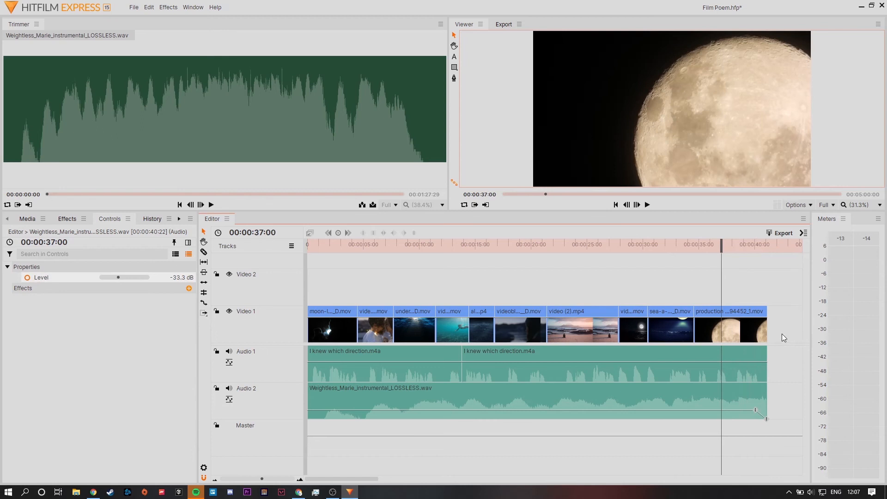
key("space")
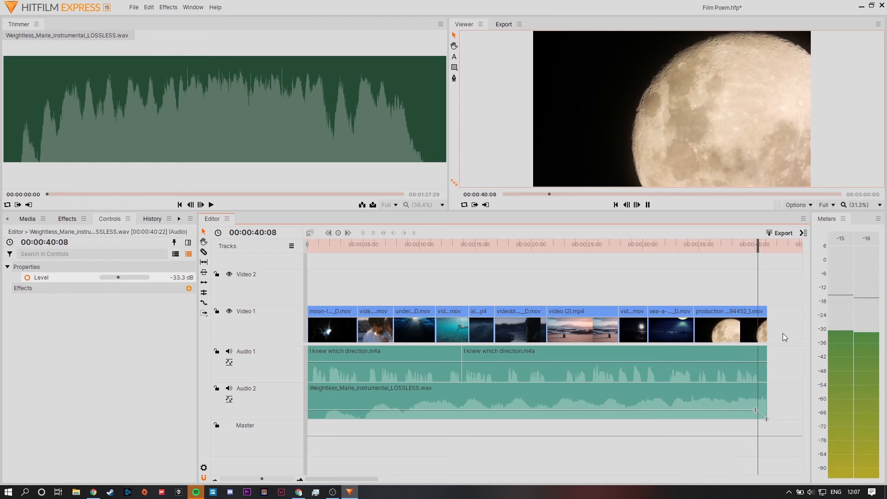
key("space")
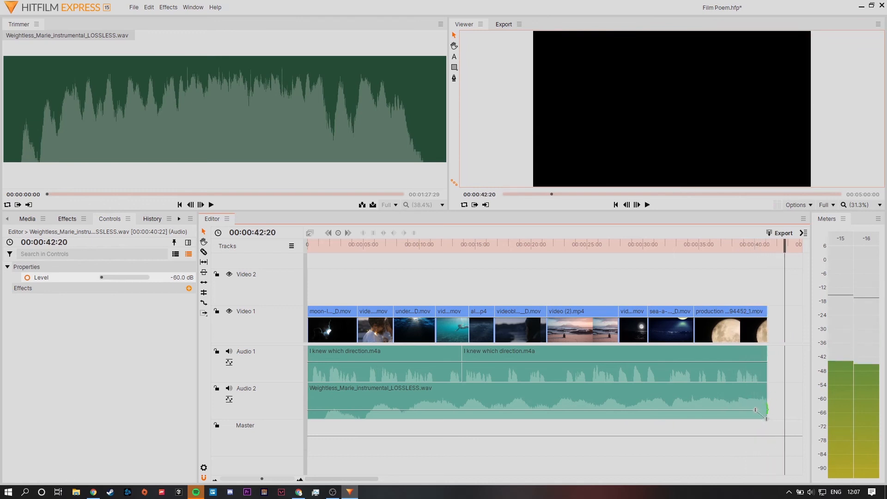
Raise the music's end keyframe to about -49.3 dB, lengthening the final video, narration and music clips slightly, and play back the ending.
mouse_move(767, 418)
left_mouse_down()
mouse_move(775, 416)
mouse_move(755, 410)
left_mouse_up()
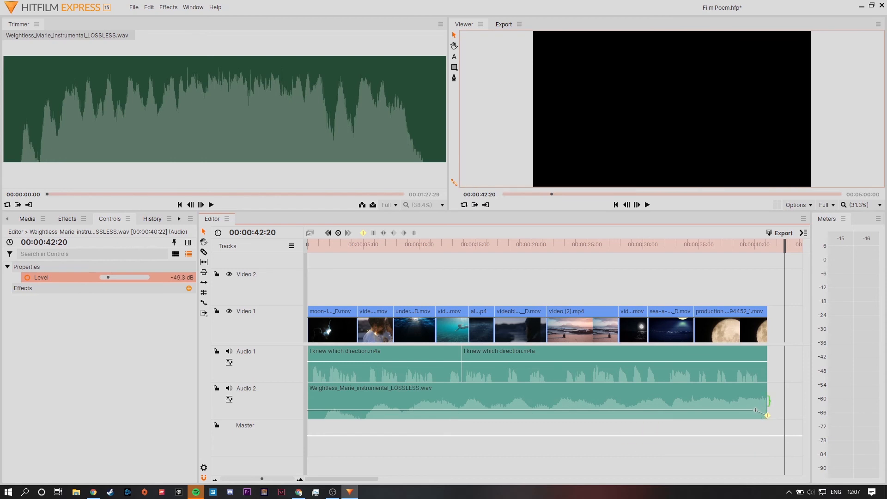
left_click_drag(772, 325, 777, 326)
left_click_drag(769, 366, 773, 414)
left_click_drag(785, 242, 741, 247)
key("space")
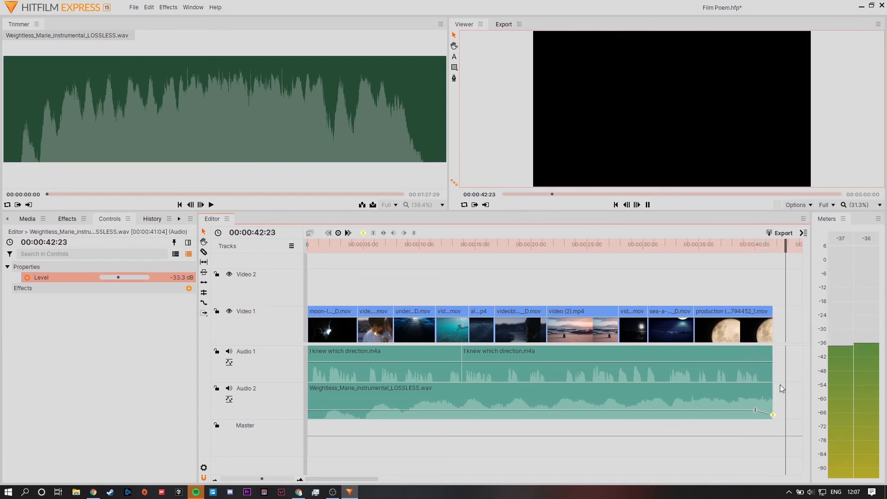
Extend the music and final moon video past the narration and move the music's last keyframe near the new end at about -48.0 dB.
left_click_drag(772, 400, 794, 400)
left_click_drag(759, 332, 777, 325)
left_click_drag(754, 415, 769, 415)
Play back the longer ending and trim the music and final moon video clips back to the last level keyframe.
left_click(737, 249)
key("space")
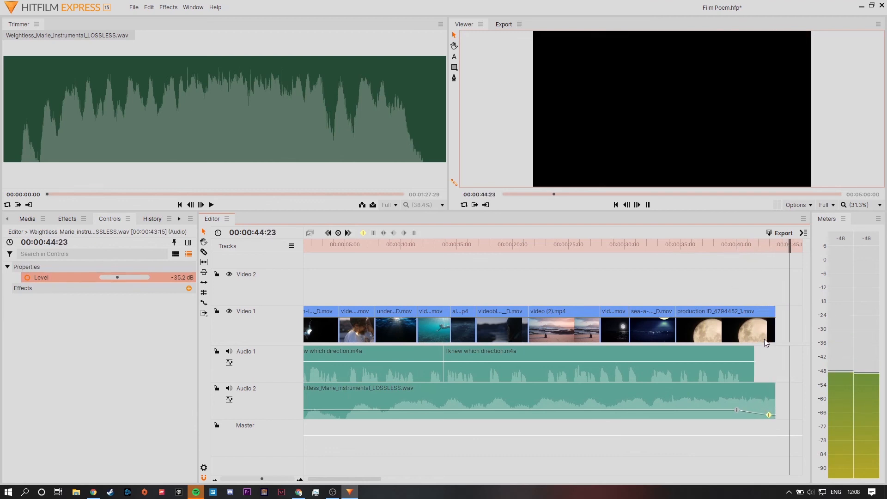
left_click_drag(775, 400, 770, 400)
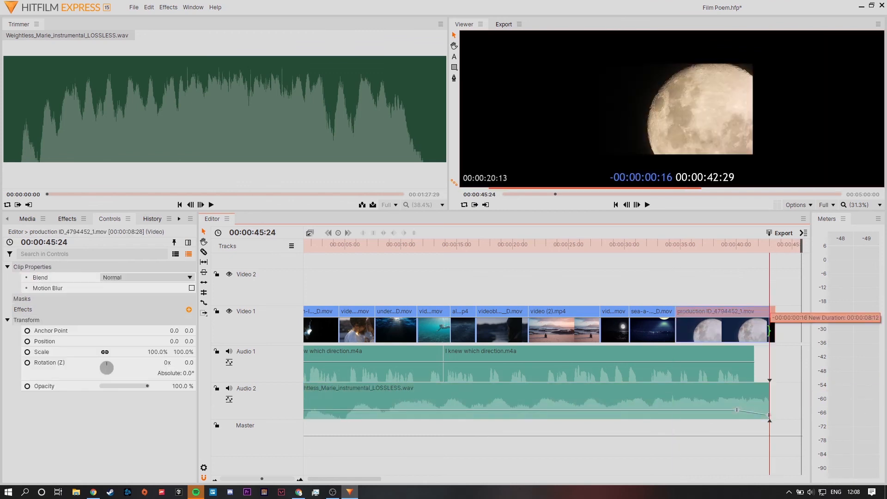
left_click_drag(775, 400, 770, 401)
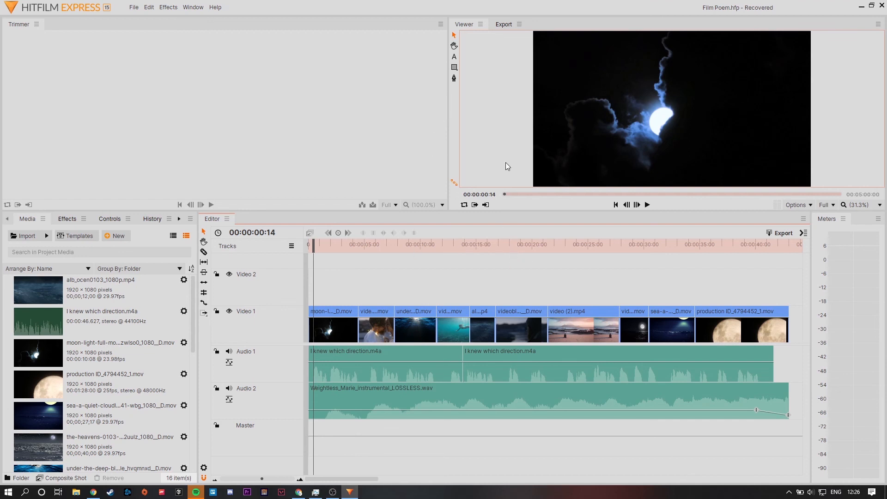
Remove the finished Film Poem/Editor task from the export queue.
left_click(501, 24)
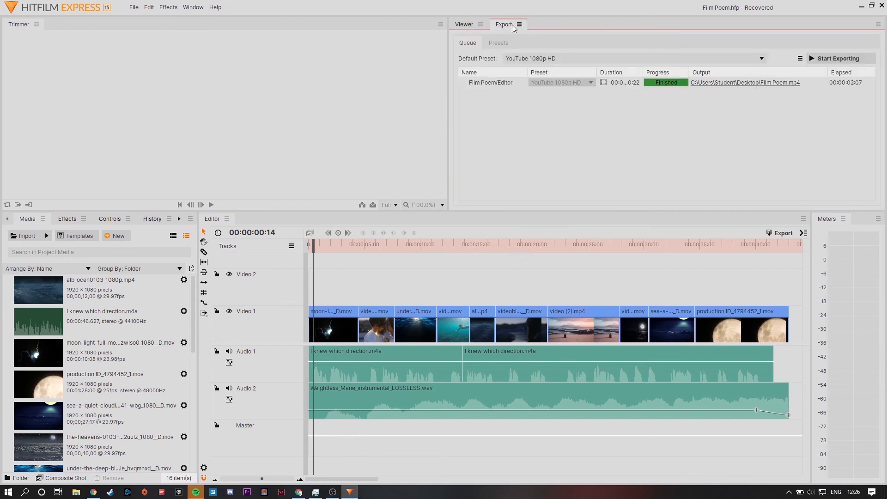
left_click_drag(520, 109, 494, 82)
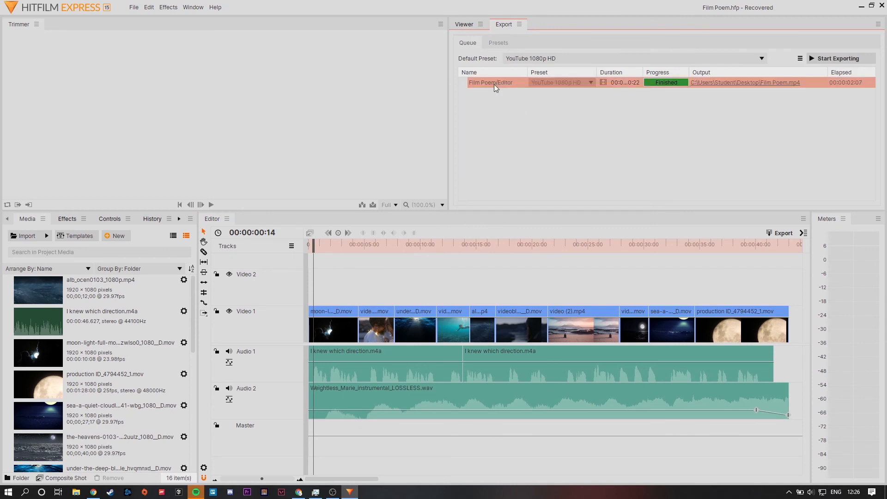
left_click(628, 124)
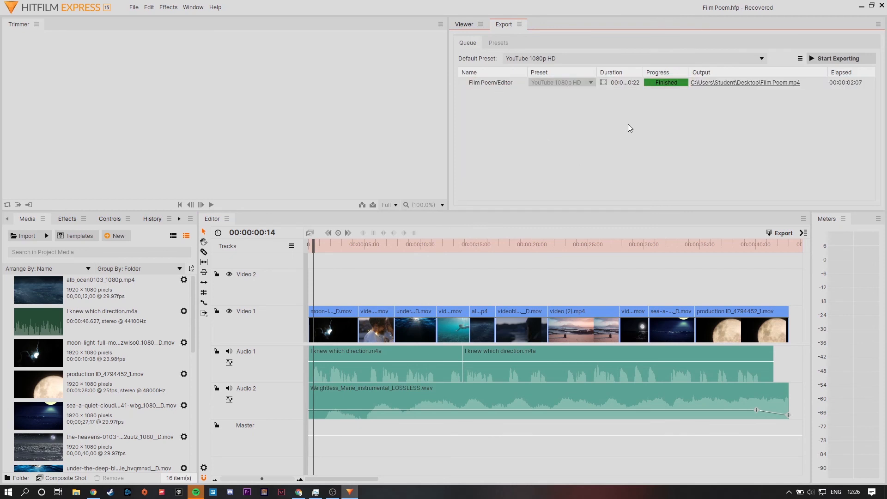
left_click_drag(531, 102, 496, 74)
left_click(556, 146)
left_click(484, 80)
key("Delete")
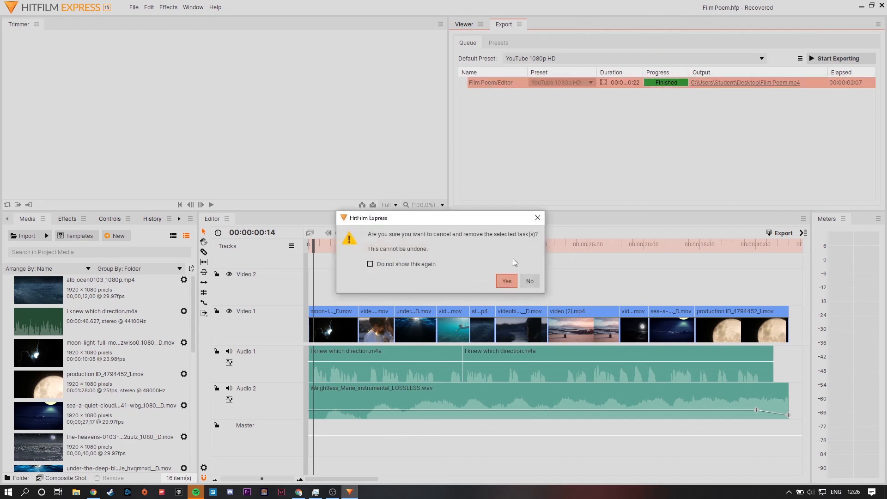
left_click(510, 284)
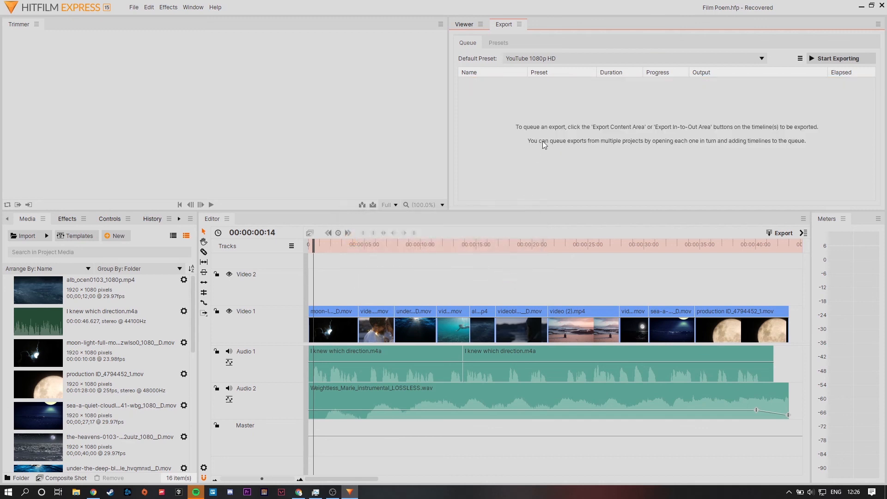
Check the list of default export presets and keep YouTube 1080p HD selected.
left_click(468, 24)
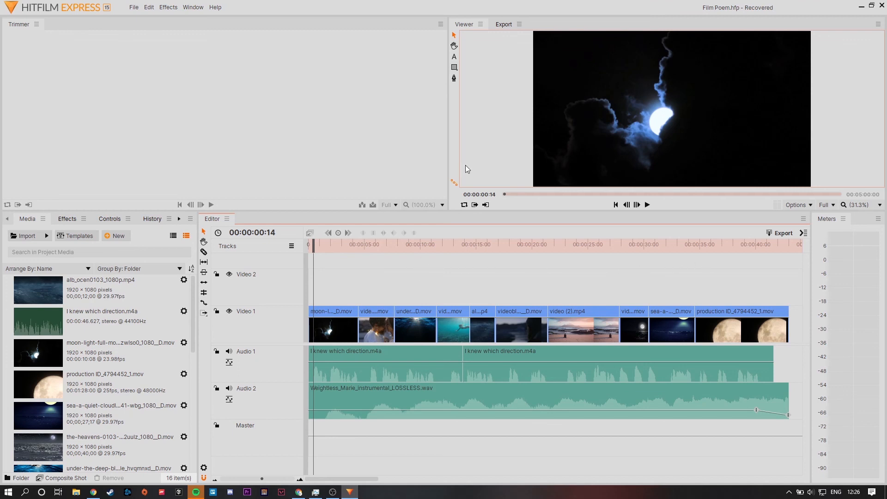
left_click(508, 24)
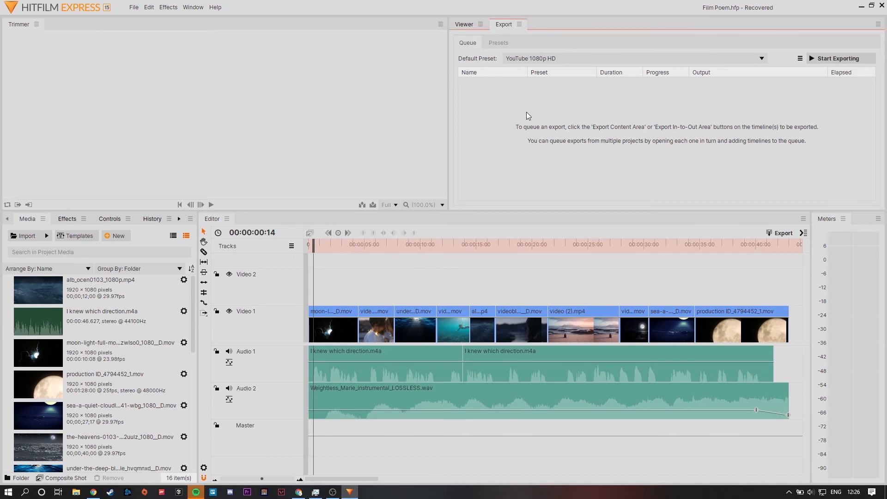
left_click(537, 59)
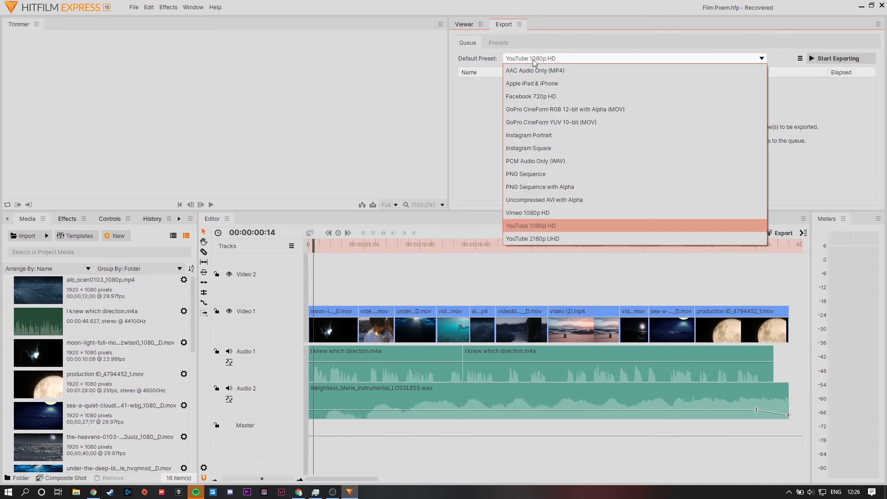
left_click(533, 59)
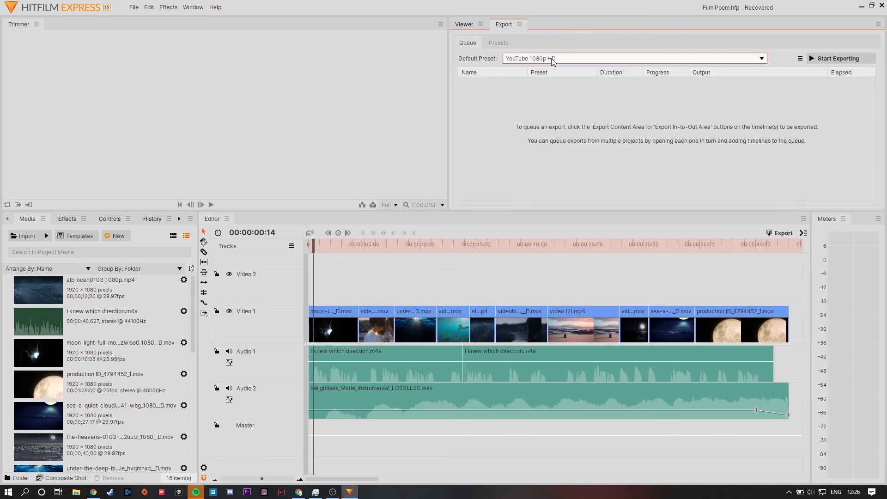
Export the edited timeline to the Desktop as an MP4 file named Film Poem Final.
left_click(784, 234)
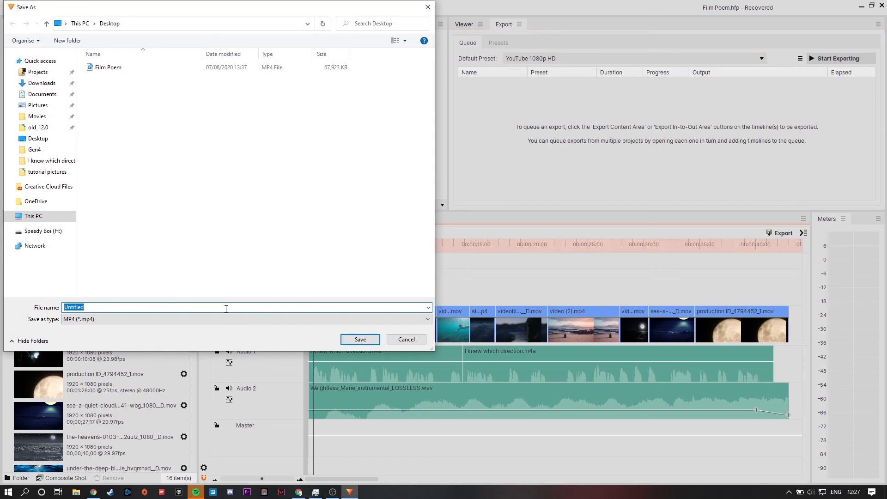
type("Film POem")
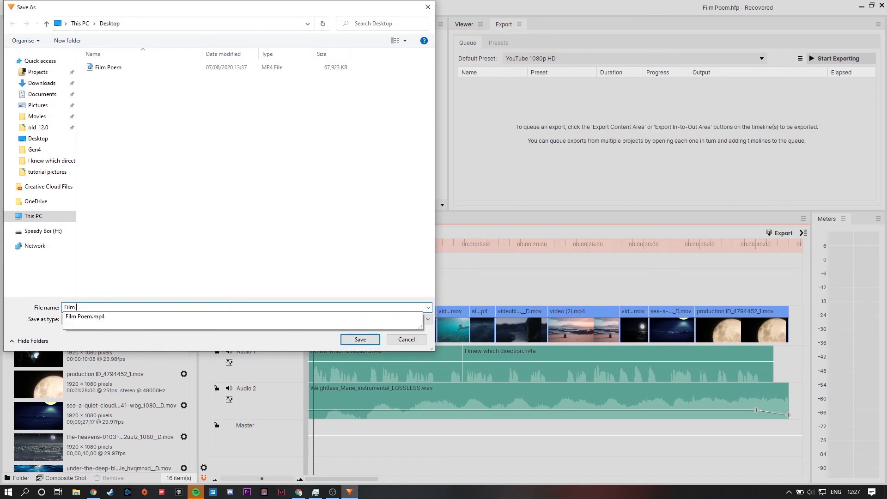
key("BackSpace")
key("BackSpace")
key("BackSpace")
type("oem FInal")
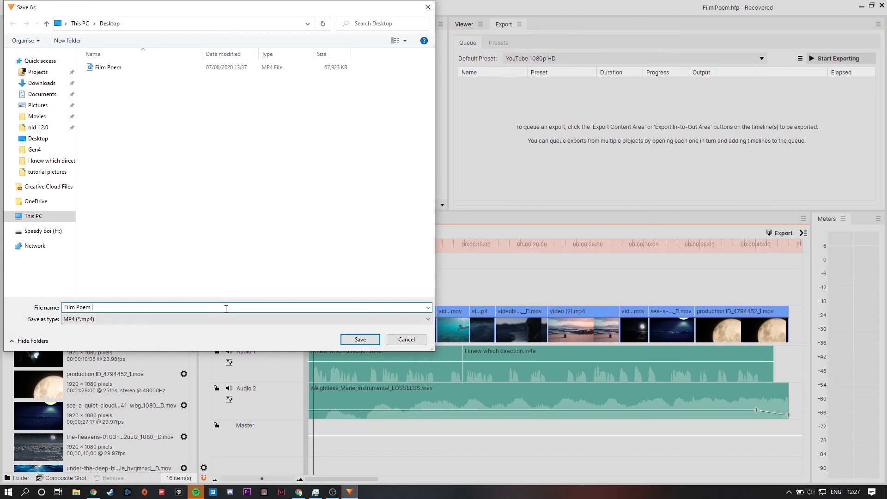
key("BackSpace")
key("BackSpace")
key("BackSpace")
key("BackSpace")
type("inal")
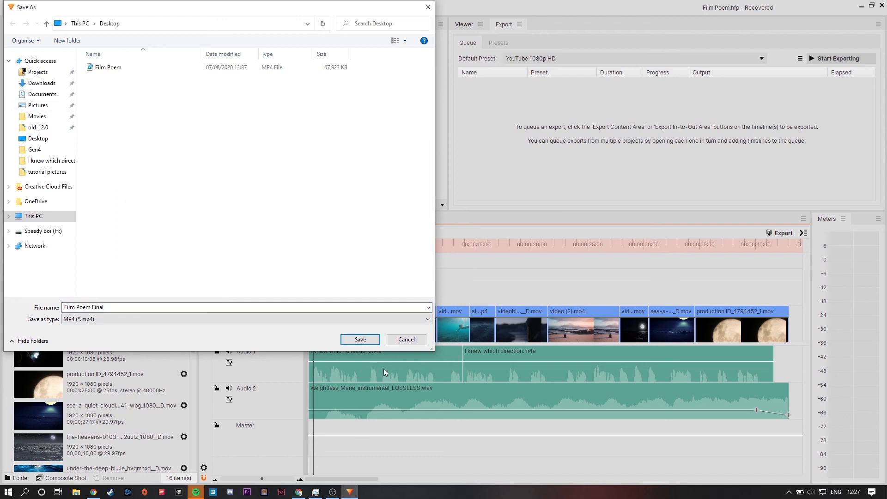
left_click(360, 339)
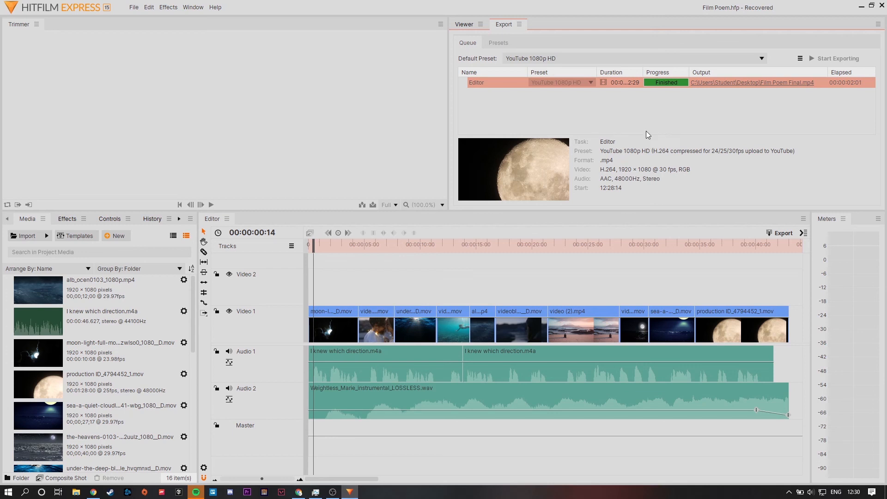
left_click(745, 113)
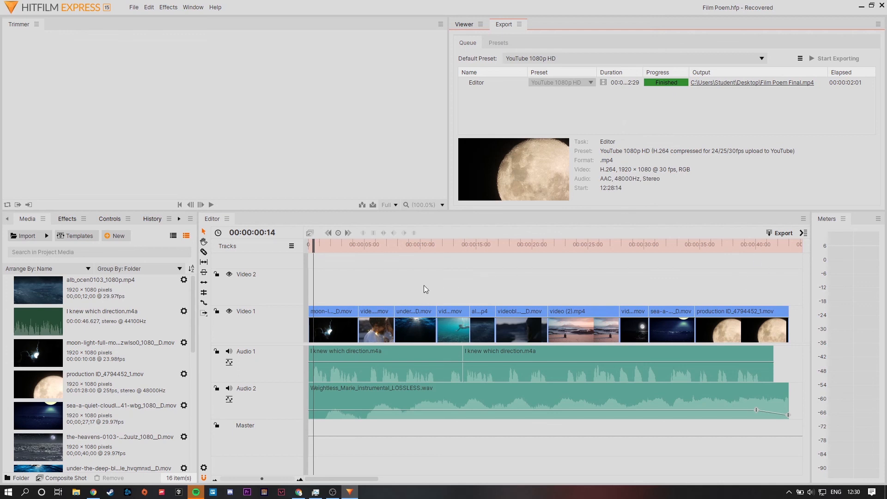
left_click(67, 219)
left_click(113, 219)
left_click(46, 220)
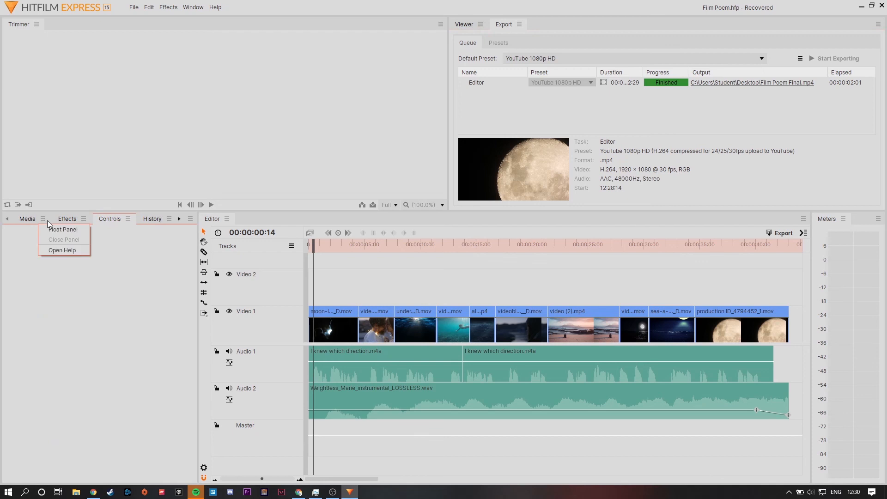
left_click(65, 221)
left_click(590, 105)
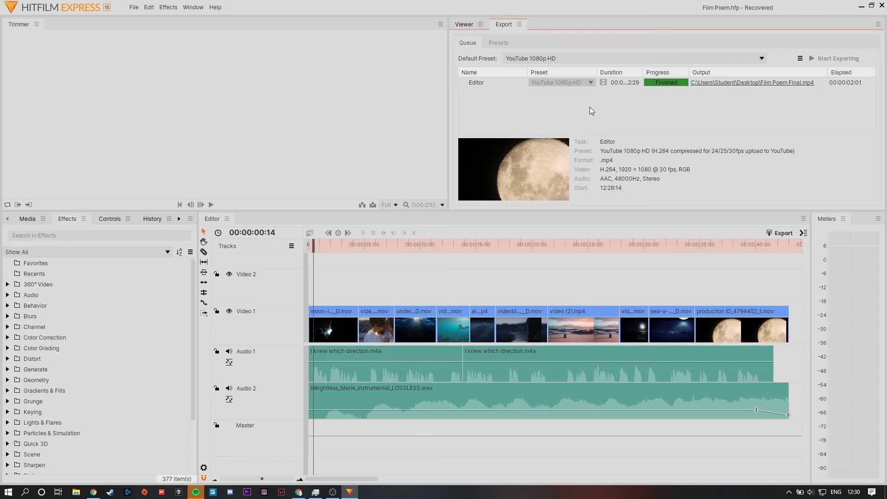